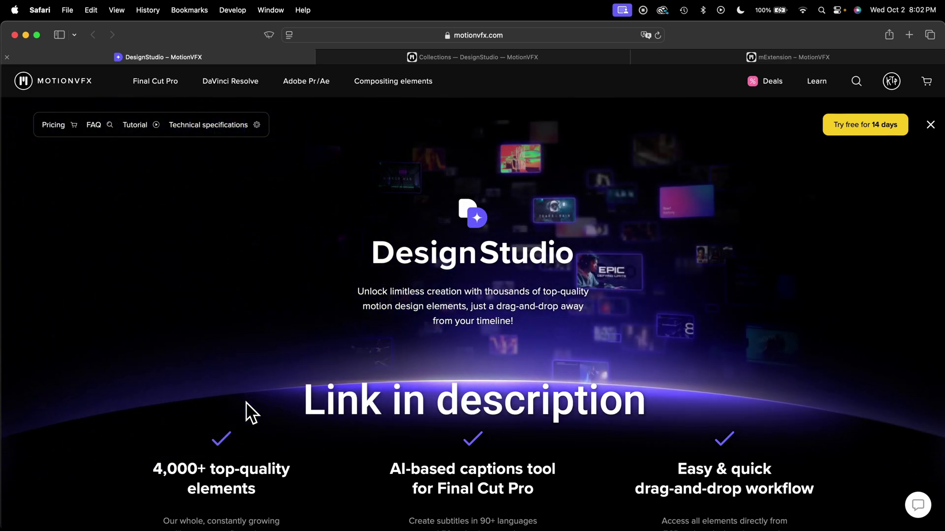
Step: Look through the feature overview on the DesignStudio web page
scroll(251, 412, down, 5)
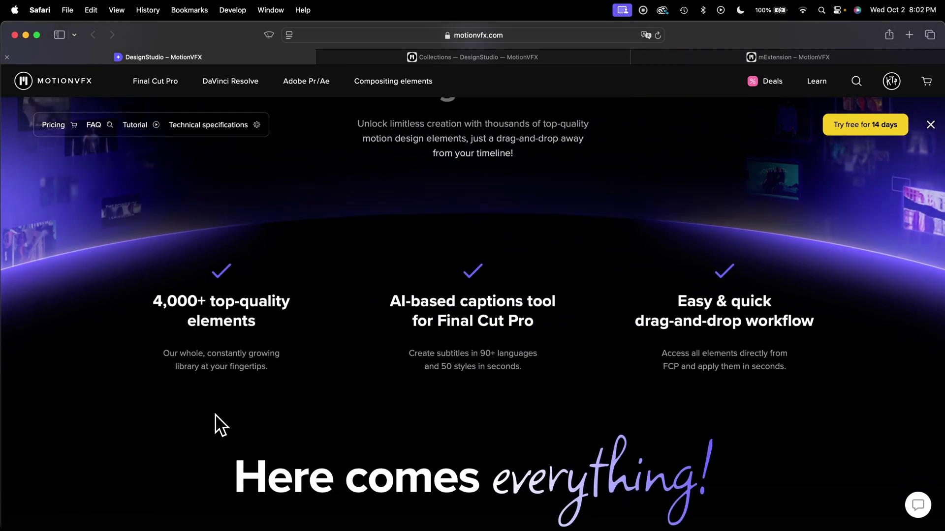
scroll(173, 401, down, 1)
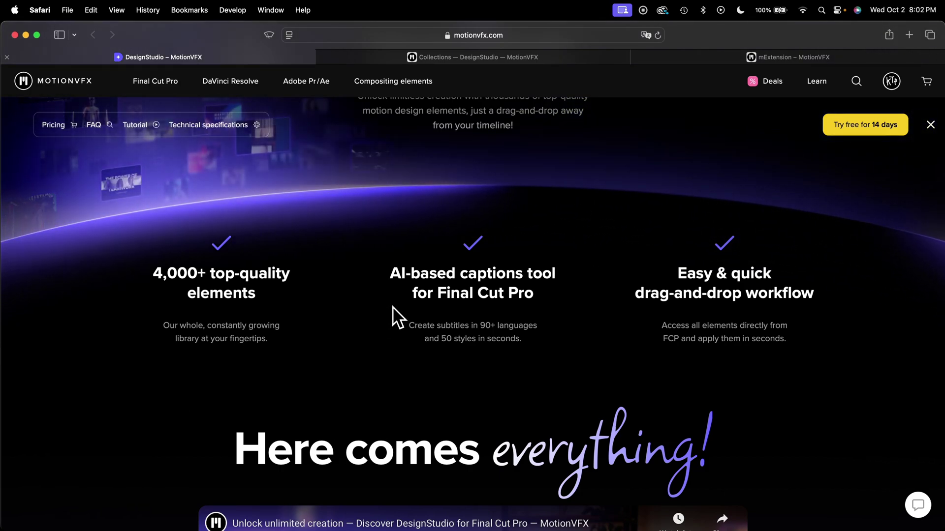
scroll(538, 337, down, 2)
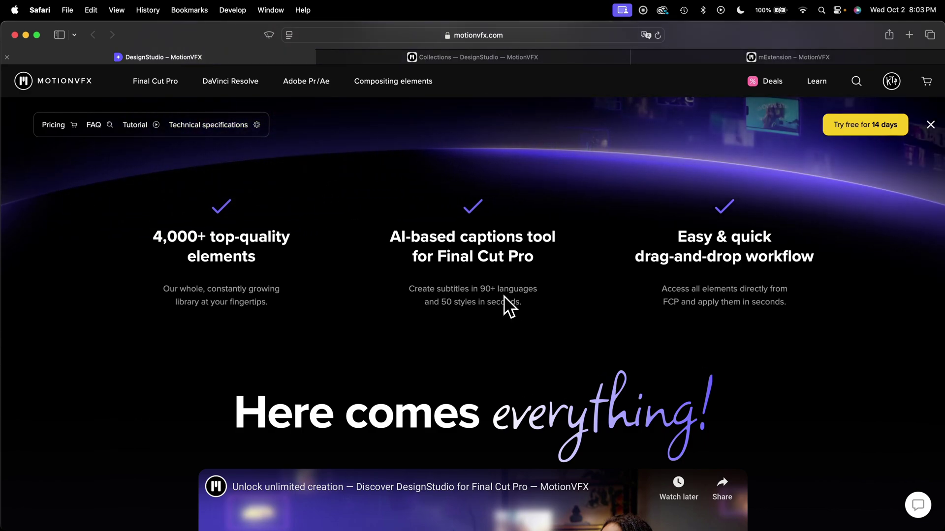
scroll(799, 295, down, 2)
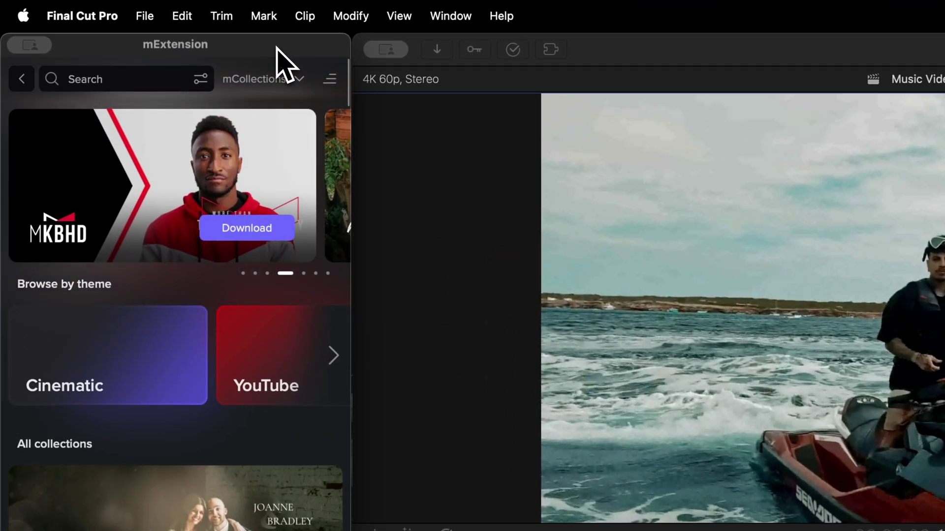
Step: In Final Cut Pro, close the mExtension window and stretch the editor window to the screen's full width
click(42, 46)
click(63, 78)
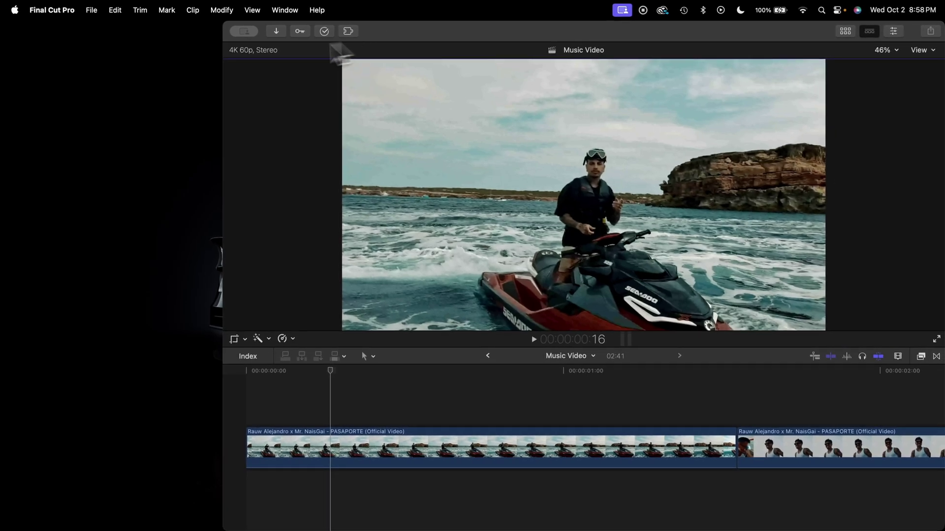
drag(225, 37, 7, 50)
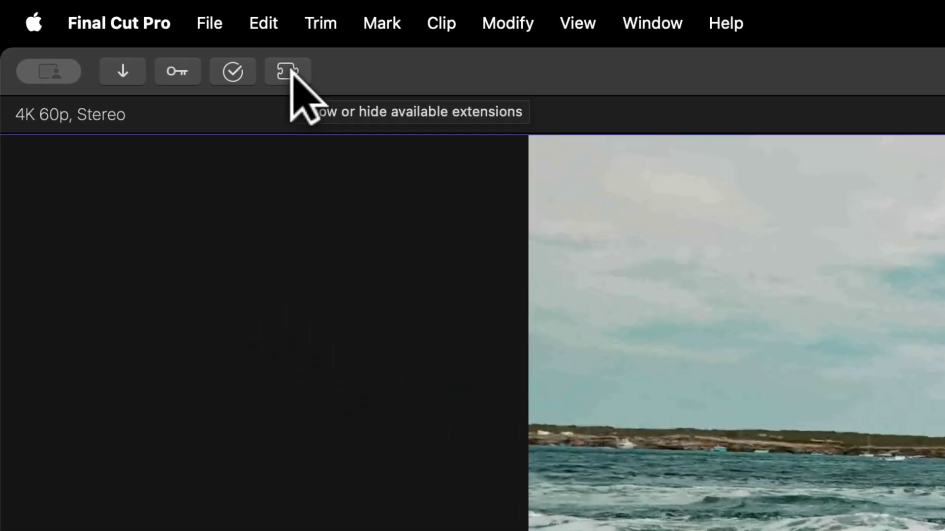
Step: Launch the mExtension workflow extension and make its window slightly wider
click(128, 34)
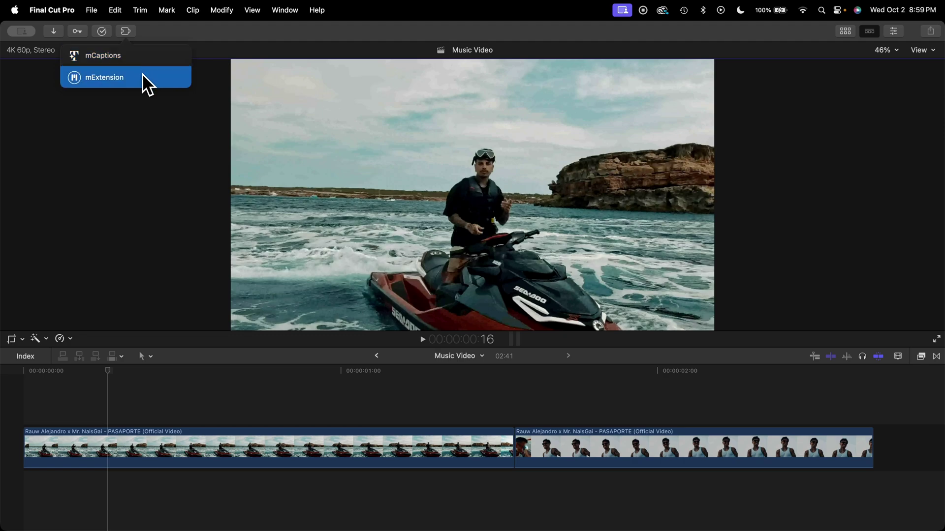
click(146, 83)
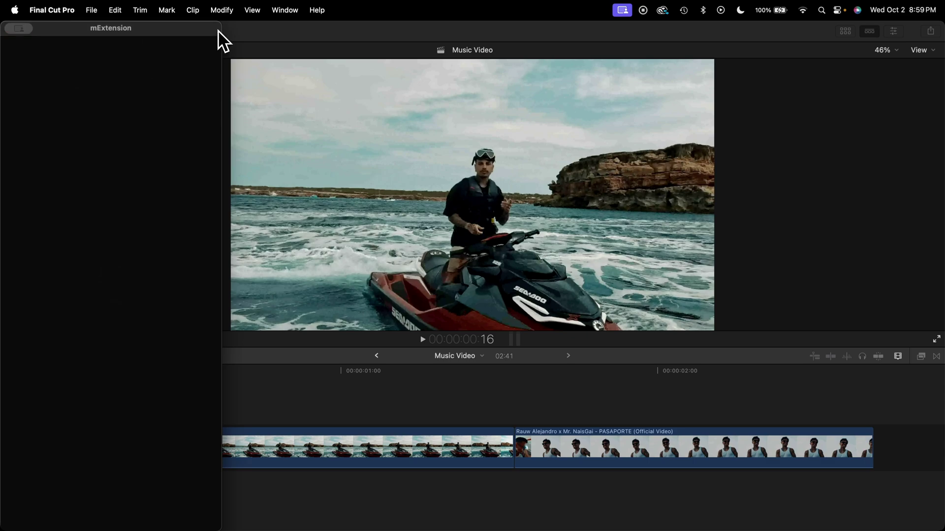
drag(220, 39, 245, 40)
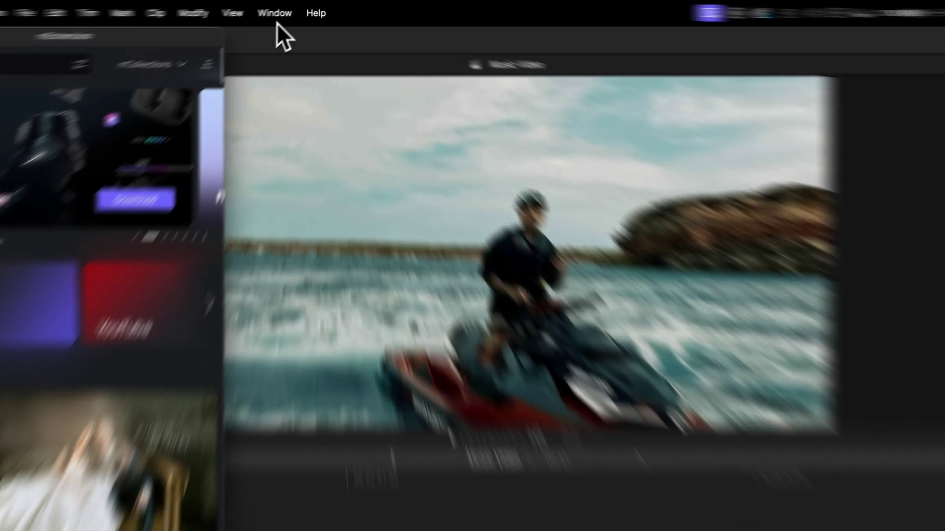
Step: Apply the MotionVFX workspace layout and play the Music Video project
click(285, 10)
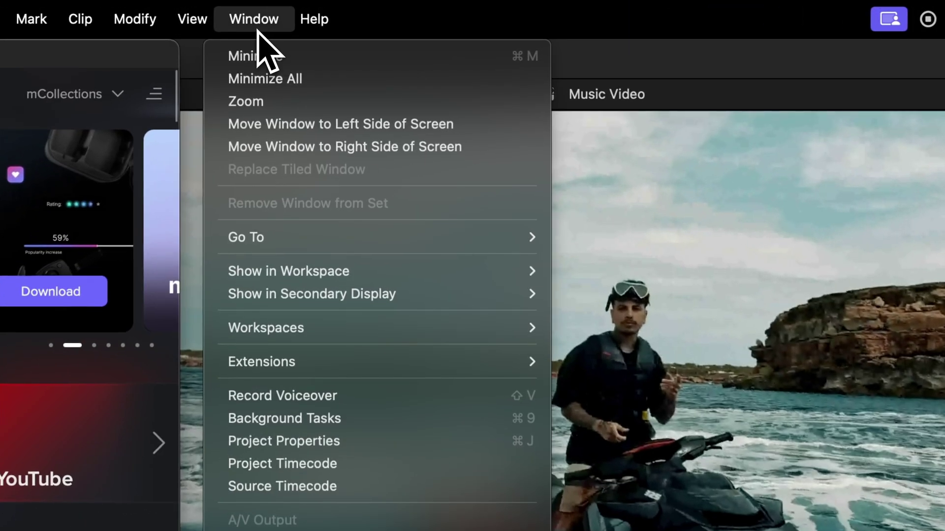
mouse_move(301, 340)
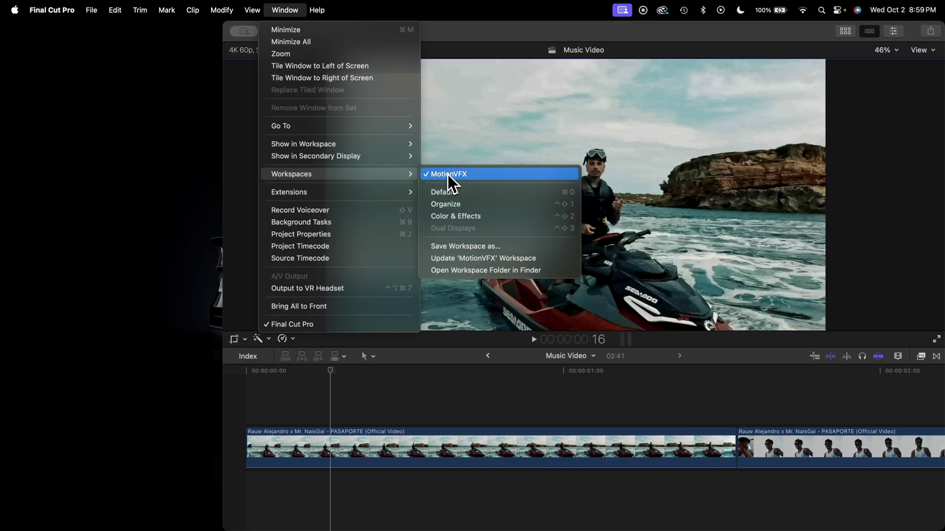
click(448, 173)
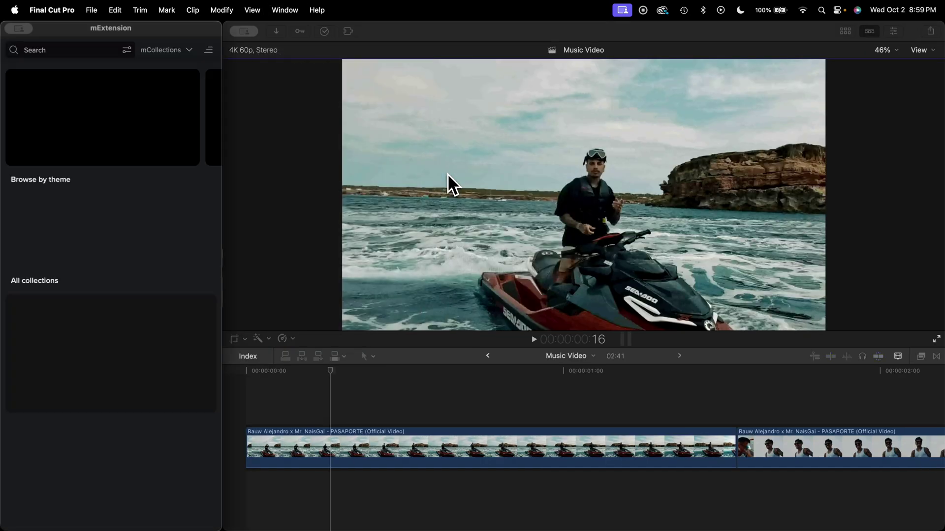
key(space)
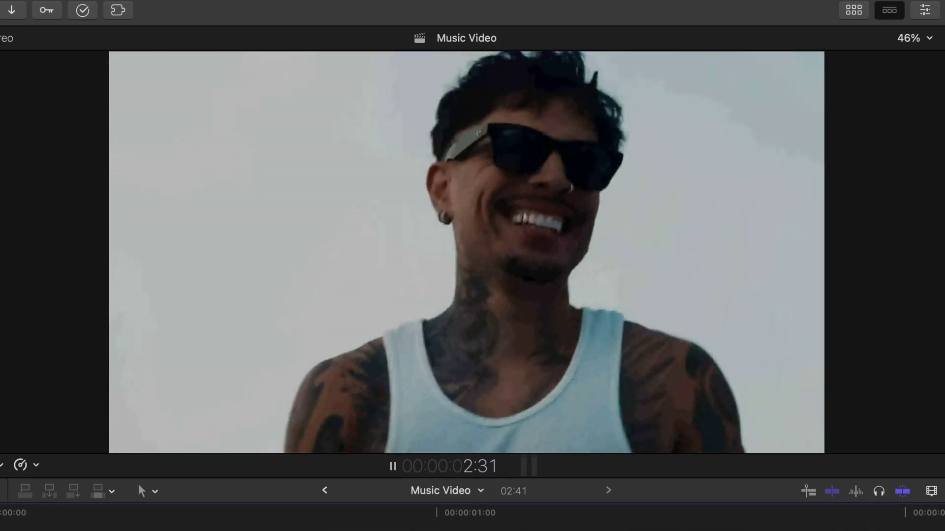
key(space)
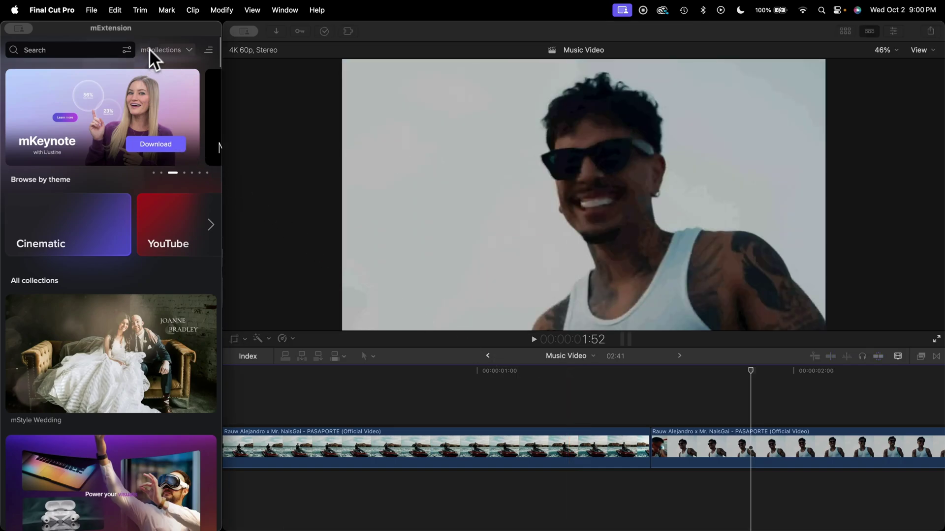
Step: Browse the mExtension catalogue, looking through all collections and the themes such as Cinematic, YouTube and Sport
scroll(119, 249, down, 15)
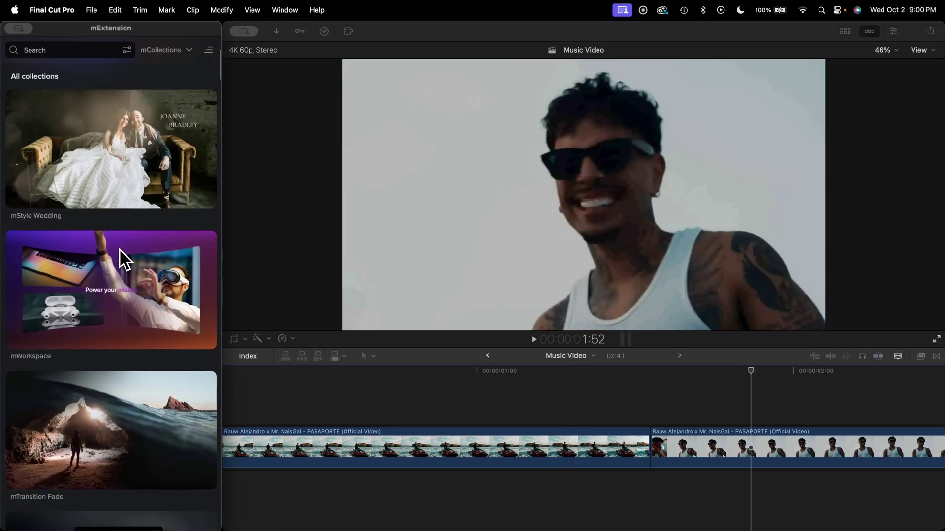
scroll(119, 249, down, 5)
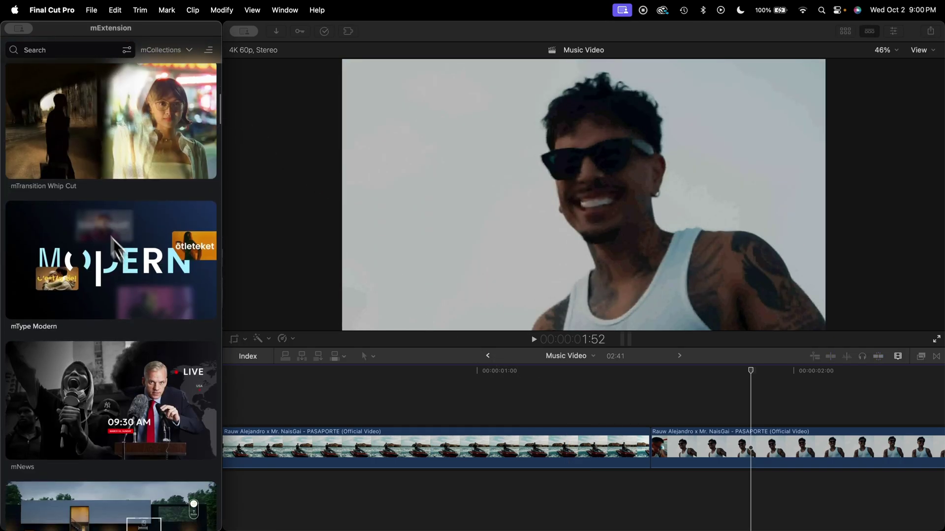
scroll(115, 243, up, 4)
scroll(96, 282, up, 15)
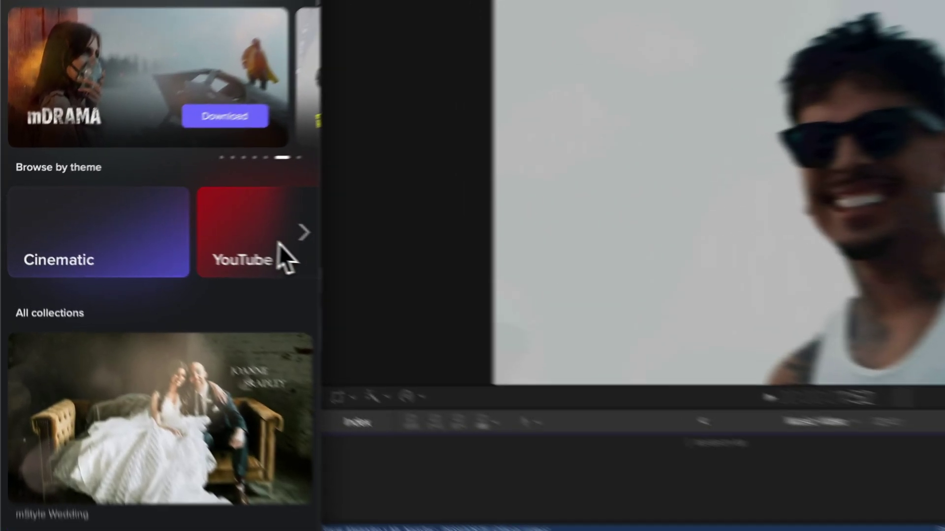
click(304, 232)
click(303, 232)
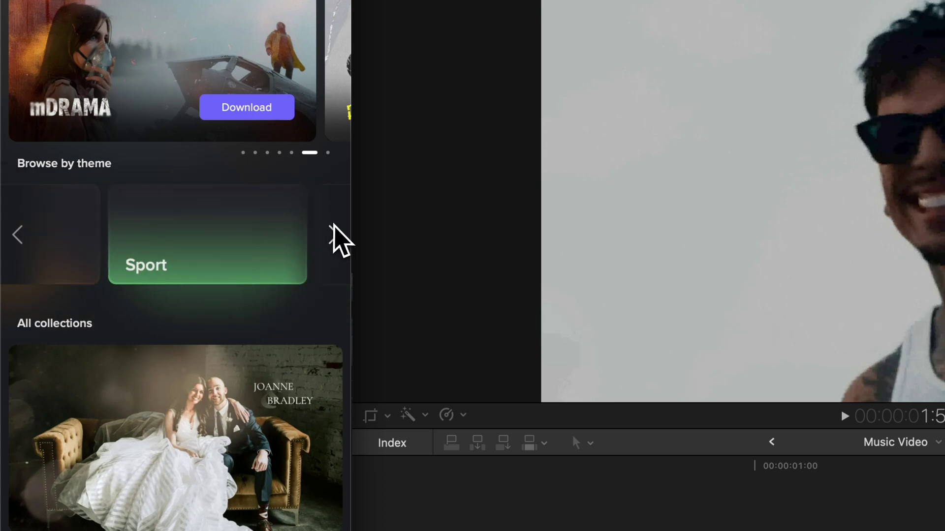
click(334, 228)
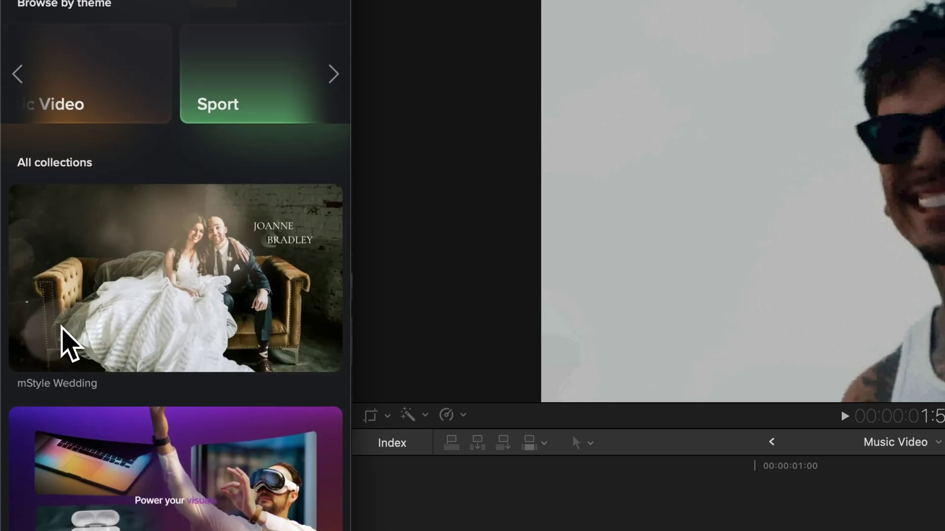
scroll(118, 237, down, 5)
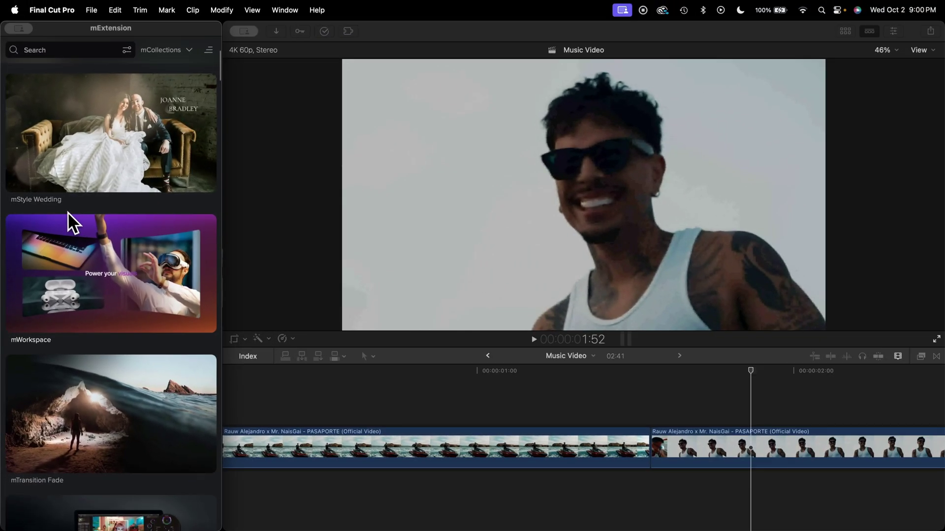
scroll(87, 213, up, 1)
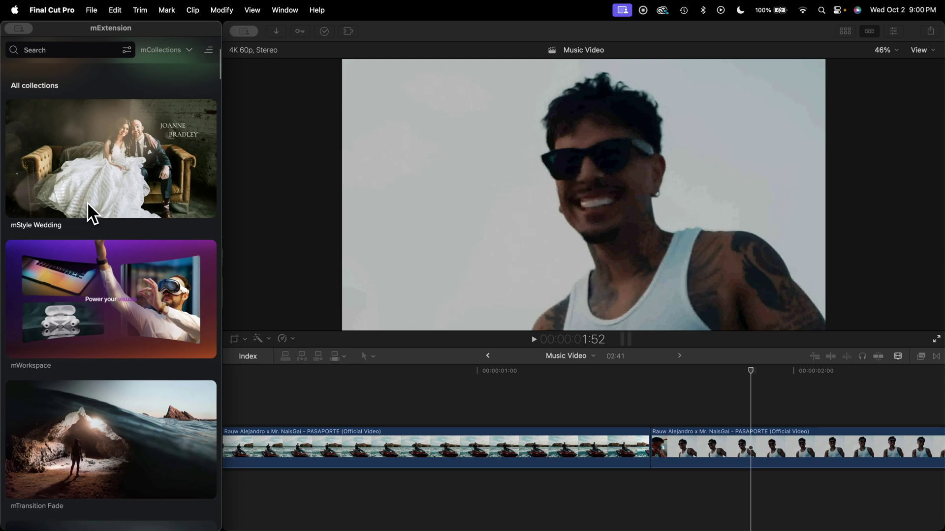
scroll(87, 202, up, 1)
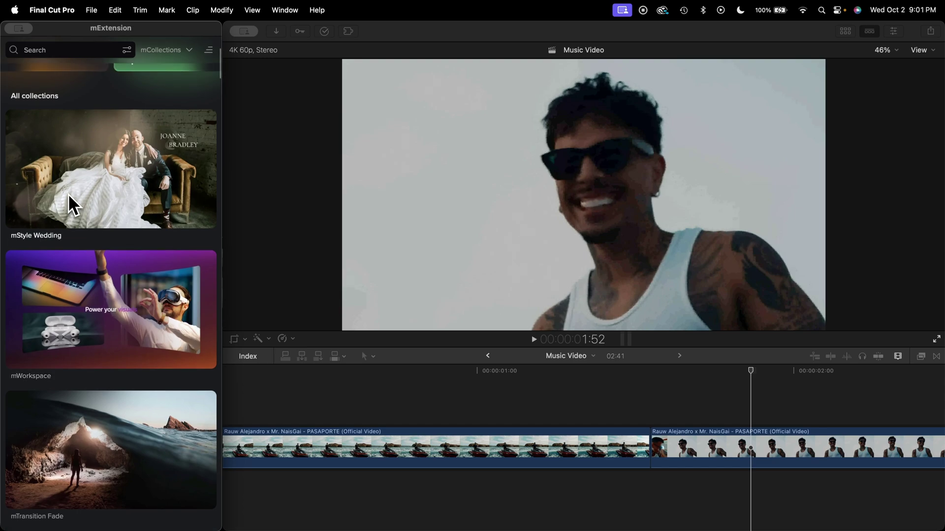
Step: Search the collections for "music video" and open the mTransition Music Video collection
click(55, 52)
text(music video)
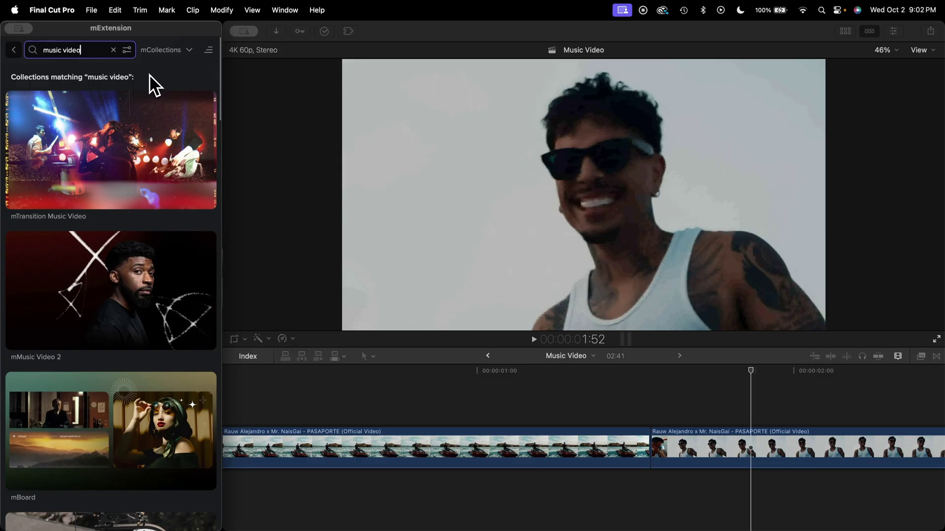
scroll(128, 105, down, 3)
scroll(107, 135, up, 3)
click(67, 175)
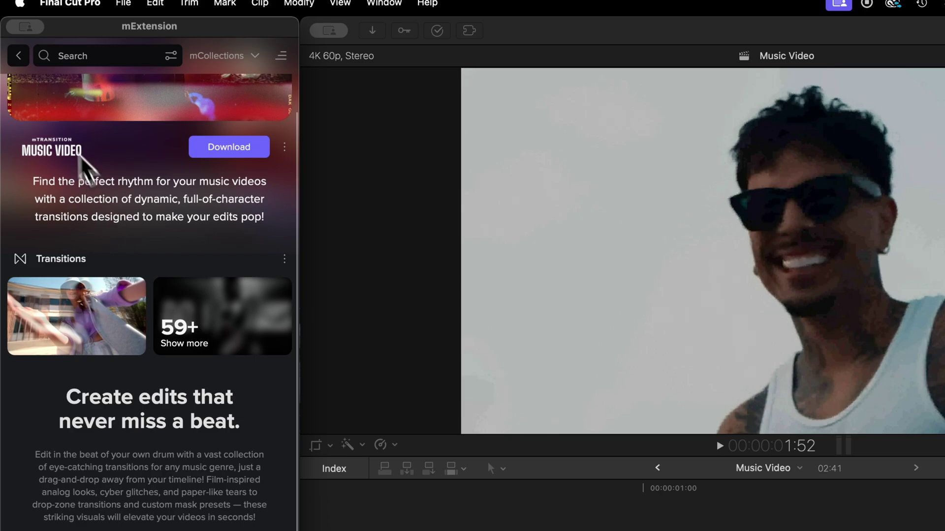
Step: Return to the search results, open the mMusic Video 2 collection and look through its element categories
click(22, 52)
scroll(125, 299, down, 5)
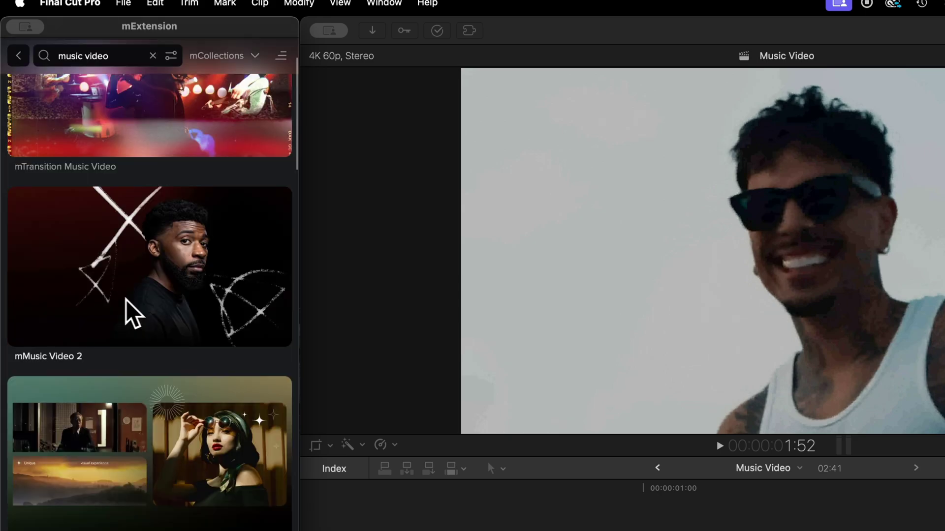
click(100, 303)
scroll(100, 302, down, 8)
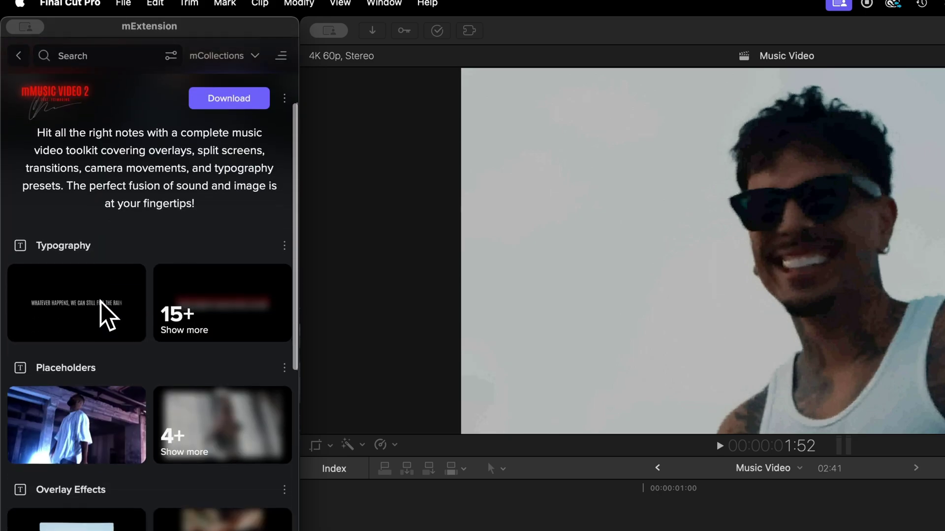
scroll(100, 302, down, 3)
scroll(103, 312, up, 2)
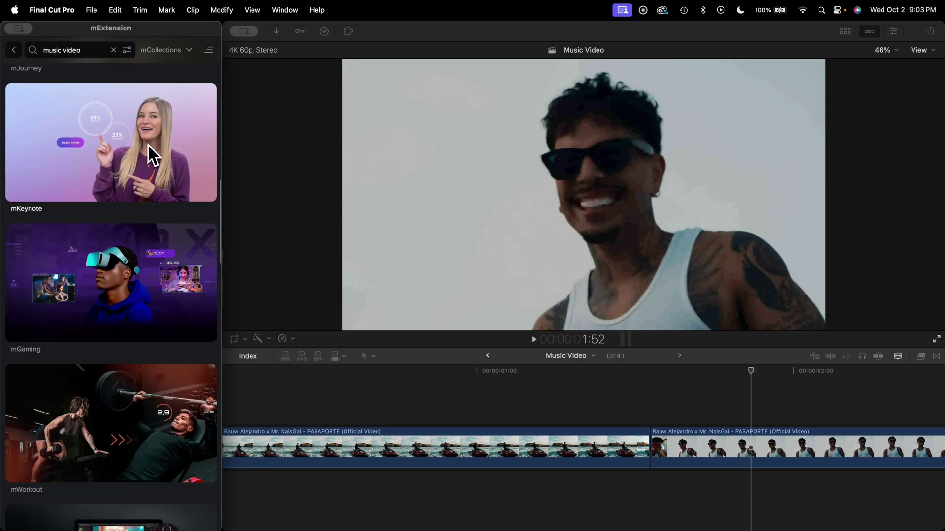
Step: Search the collections for "transition" and open the mTransition Whip Cut collection
scroll(148, 143, down, 1)
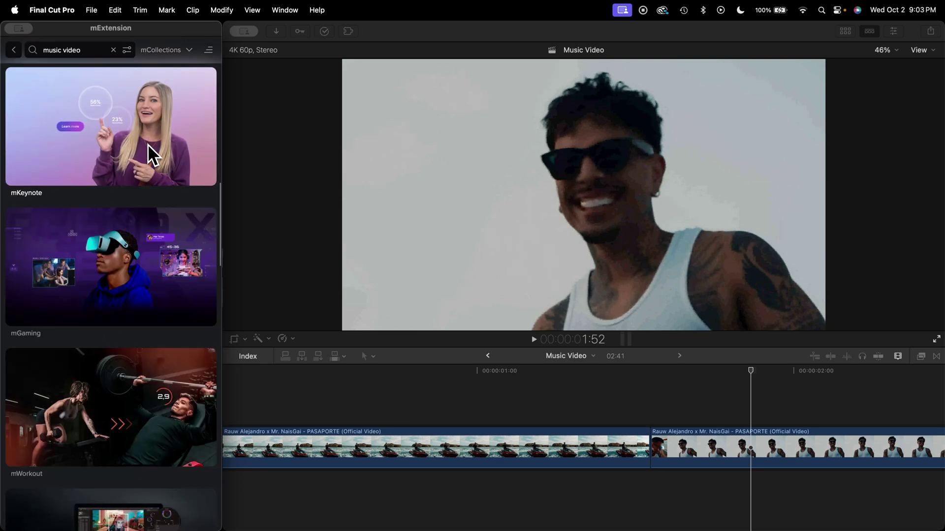
scroll(148, 157, up, 3)
scroll(142, 227, down, 2)
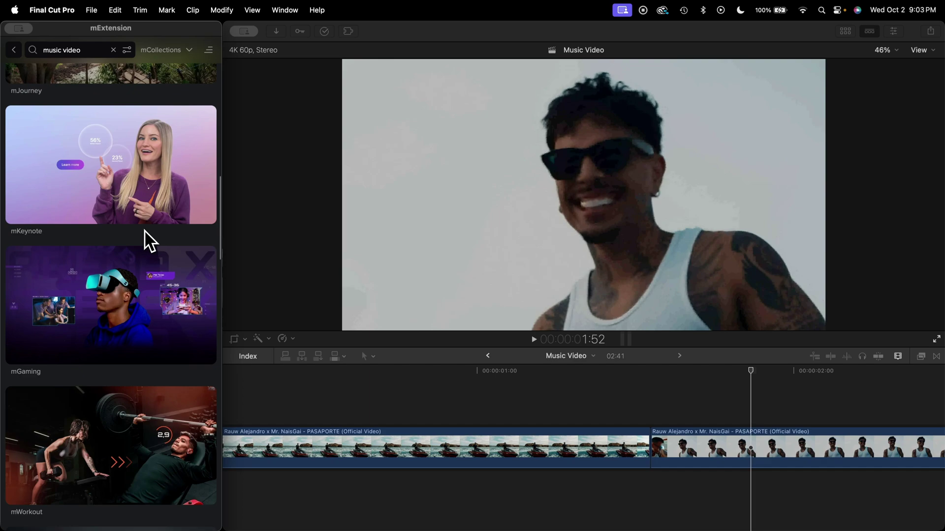
scroll(144, 230, down, 3)
scroll(144, 229, down, 4)
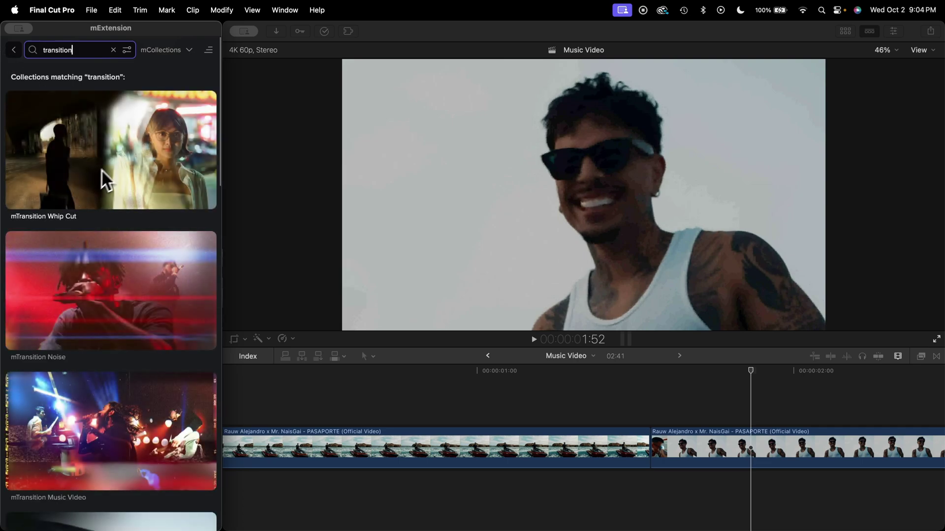
click(99, 159)
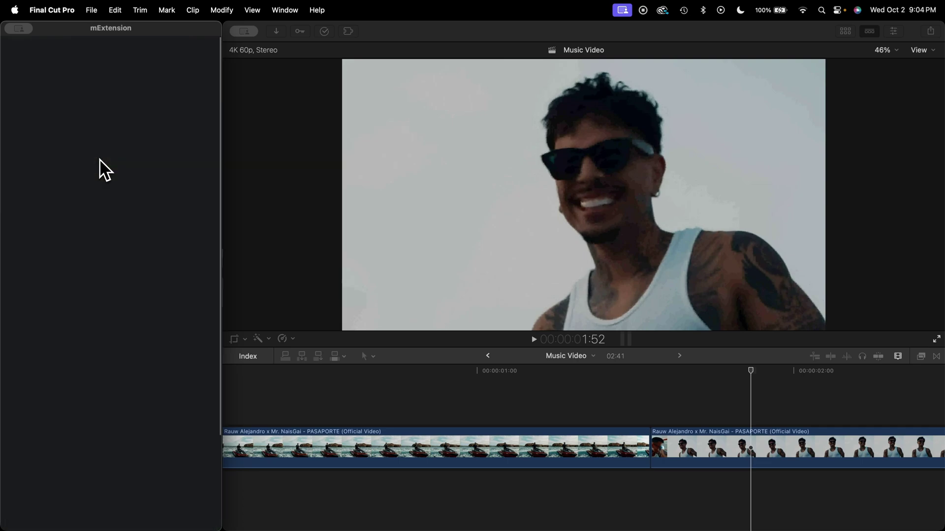
Step: Add the black-circle transition from mTransition Whip Cut between the two clips on the timeline
scroll(161, 327, down, 10)
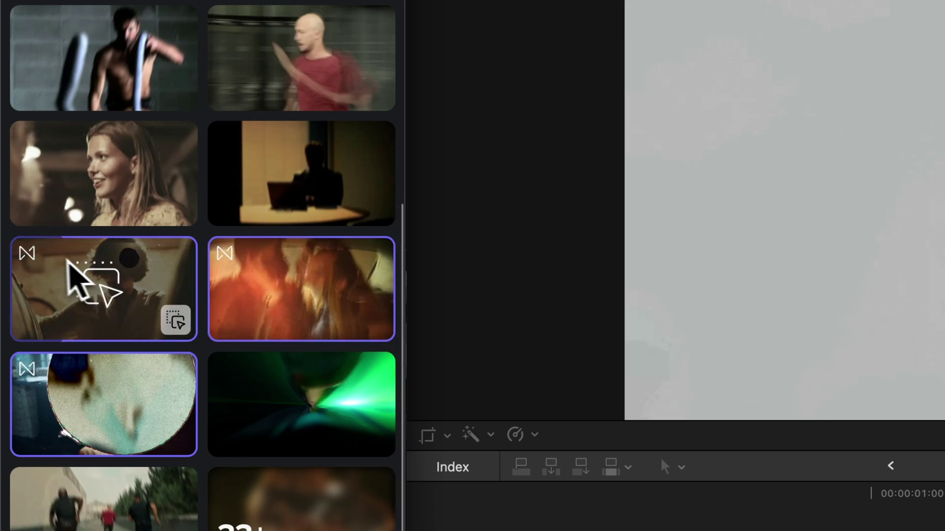
mouse_move(32, 260)
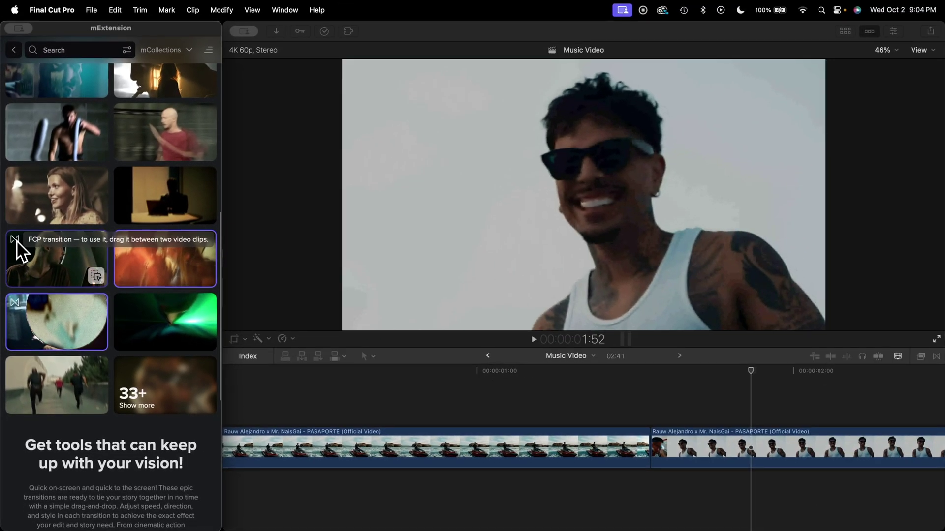
drag(16, 240, 619, 423)
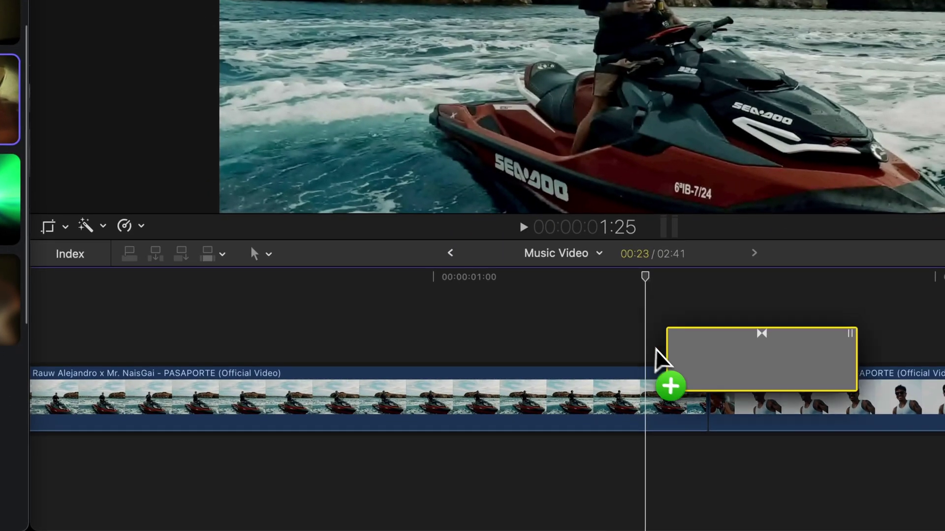
drag(660, 362, 605, 389)
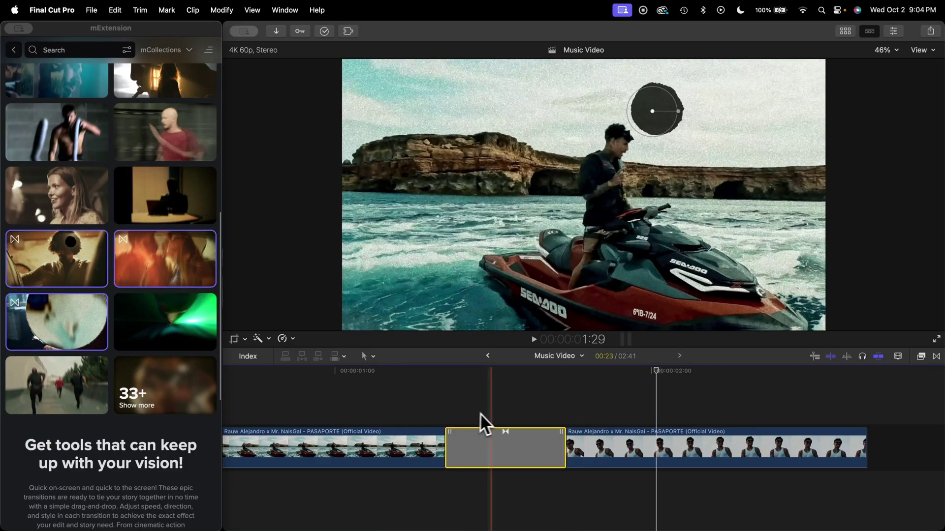
Step: Replace the black-circle transition between the two clips with the orange-red couple transition from mTransition Whip Cut
key(Delete)
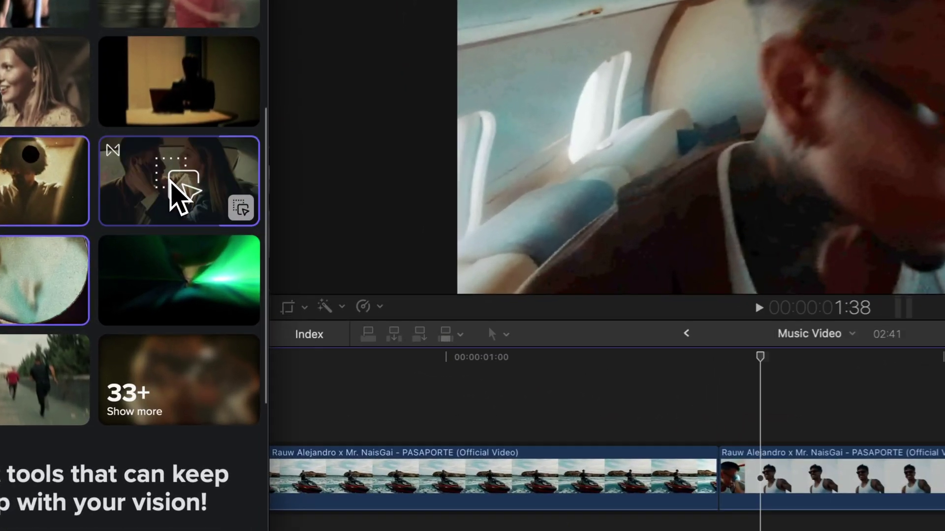
drag(157, 258, 485, 428)
drag(502, 365, 481, 362)
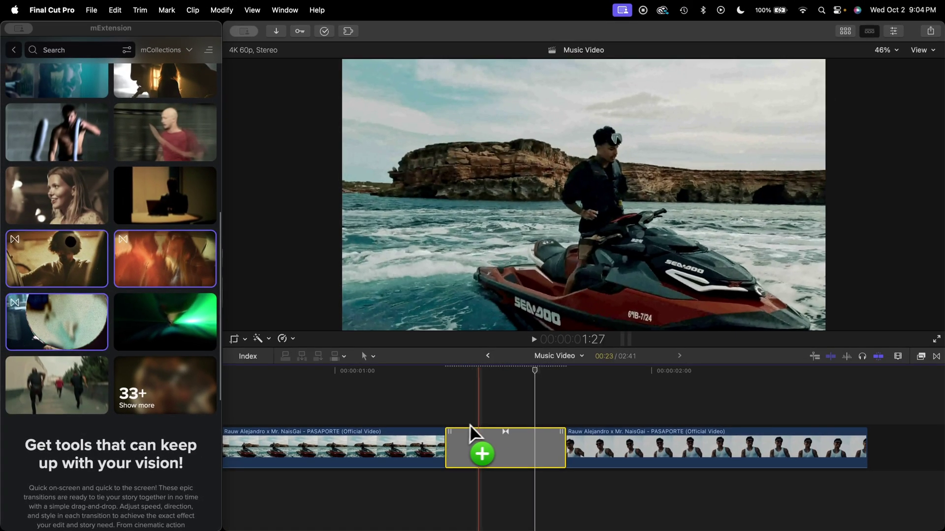
mouse_move(470, 425)
mouse_down()
mouse_move(533, 422)
mouse_move(494, 440)
mouse_move(469, 420)
mouse_up()
Step: Render the selected transition, play it back and lengthen it to 00:52
click(227, 10)
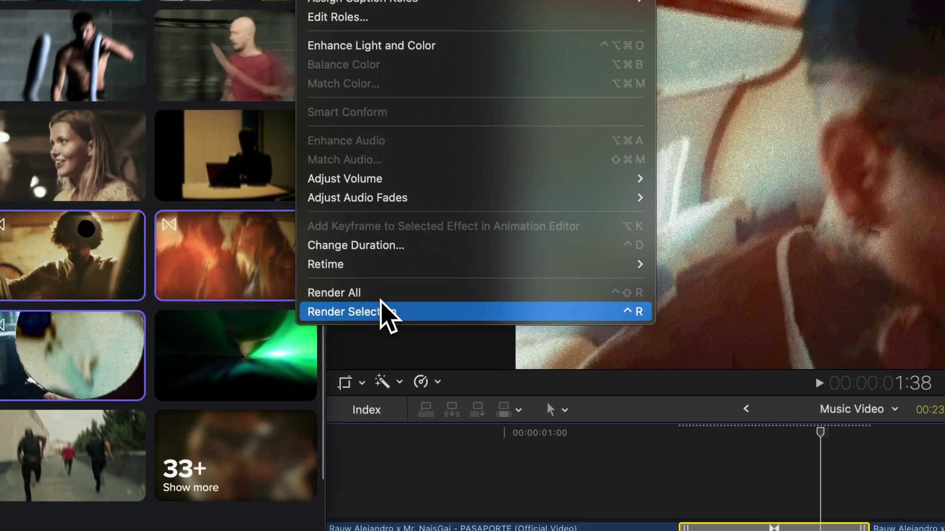
click(256, 294)
key(space)
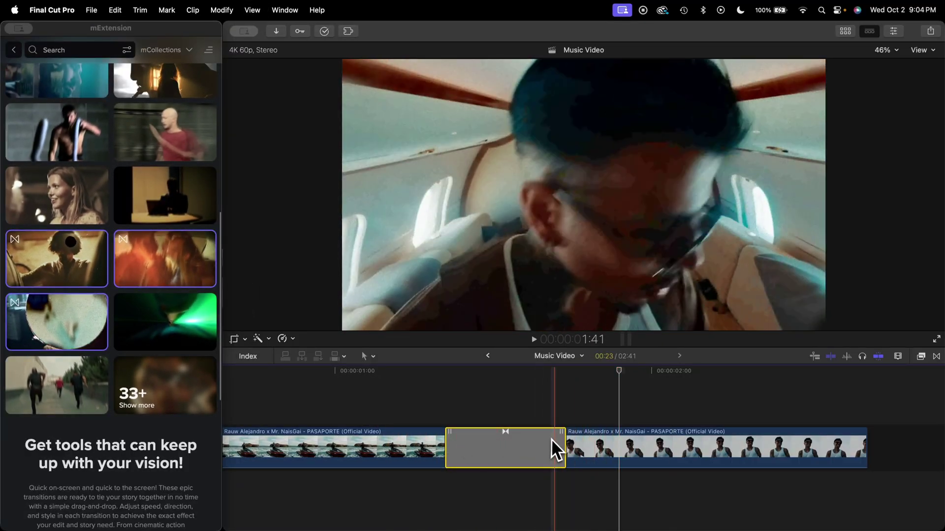
drag(557, 441, 642, 443)
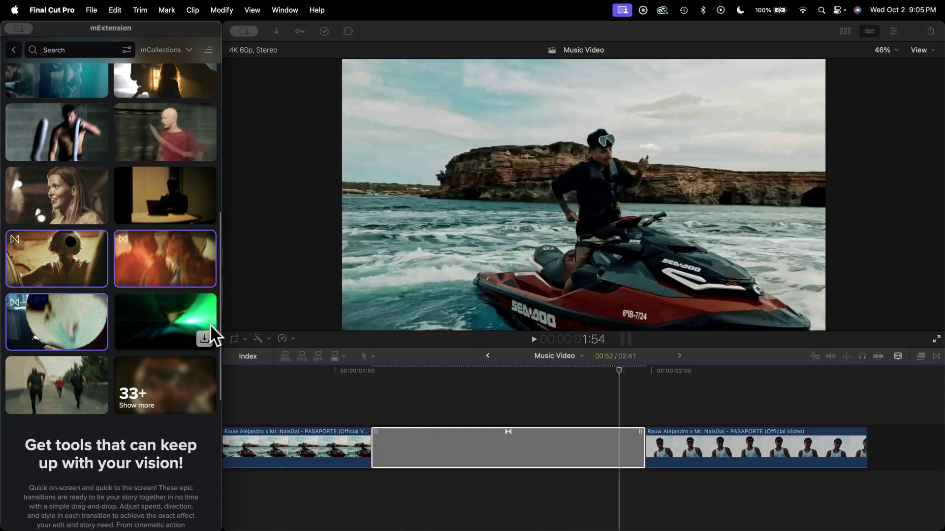
Step: Replace the lengthened transition with the white-circle transition from the fully expanded mTransition Whip Cut transition list
click(451, 439)
key(Delete)
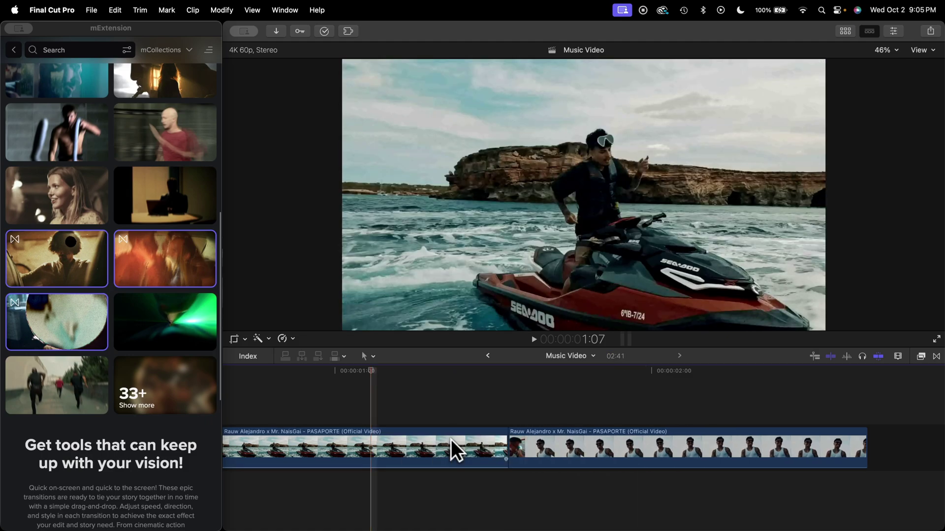
click(139, 382)
drag(69, 324, 473, 440)
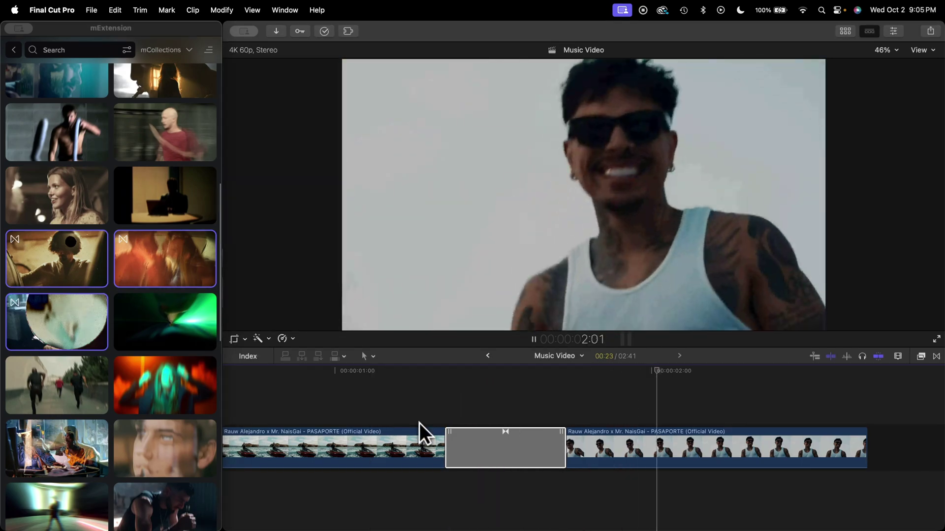
Step: At 1:30 in the white-circle transition, move the circle's centre away from the middle of the picture
click(496, 369)
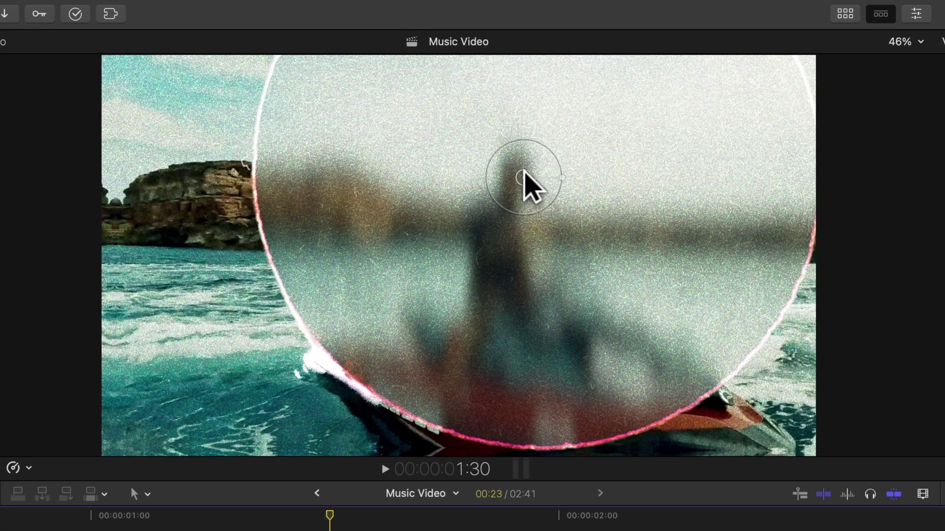
drag(447, 160, 386, 187)
drag(431, 219, 253, 199)
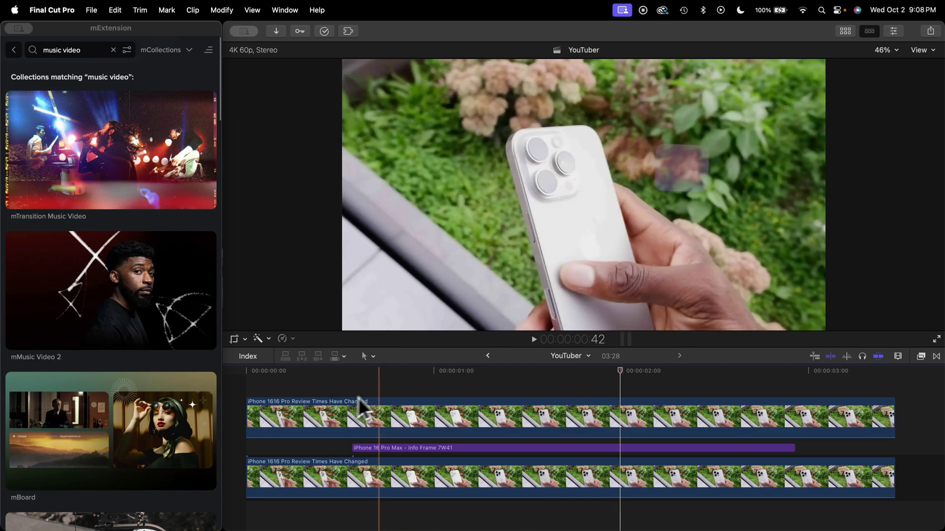
Step: In the YouTuber project, disable and re-enable the upper iPhone clip to compare how it interacts with the Info Frame title
click(427, 404)
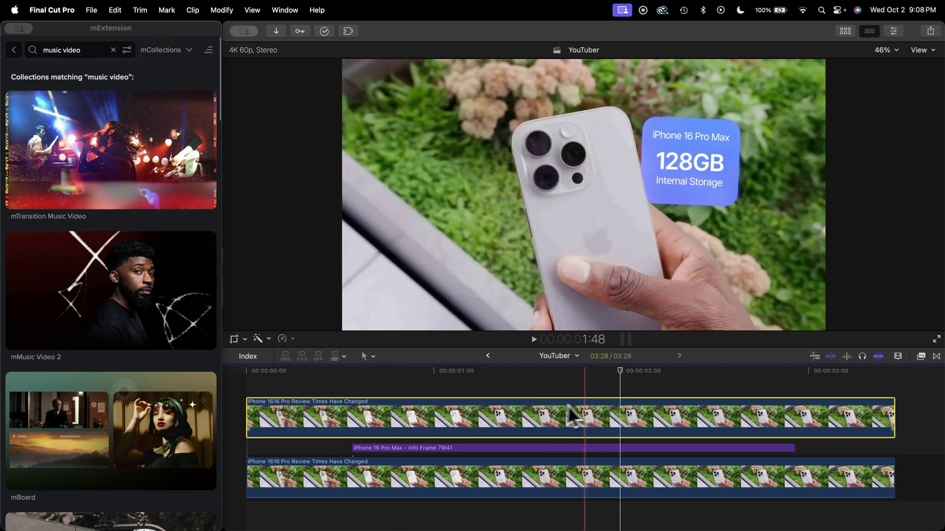
key(v)
key(v)
key(v)
key(v)
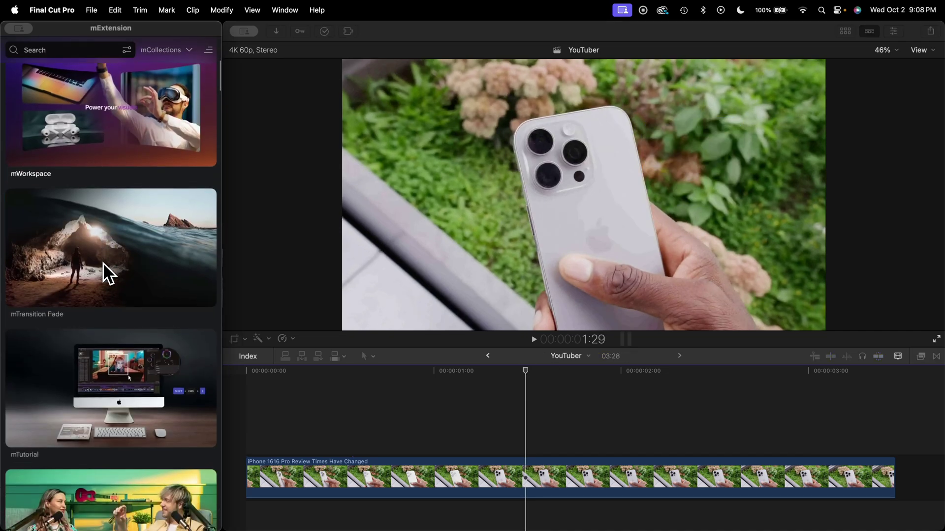
Step: Browse the mExtension collections, open mWorkspace and show all of its Add-ons titles
scroll(103, 262, down, 5)
scroll(102, 262, up, 10)
scroll(103, 261, down, 3)
click(102, 271)
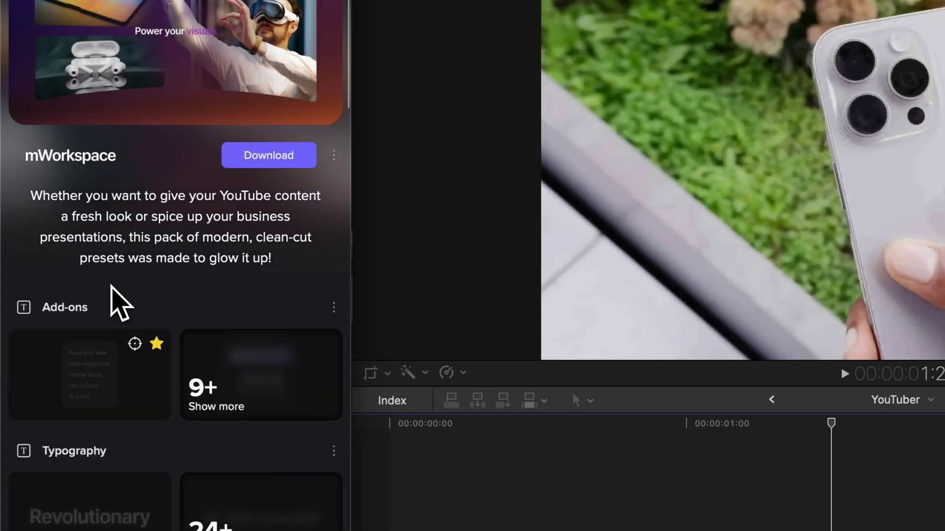
scroll(147, 286, down, 3)
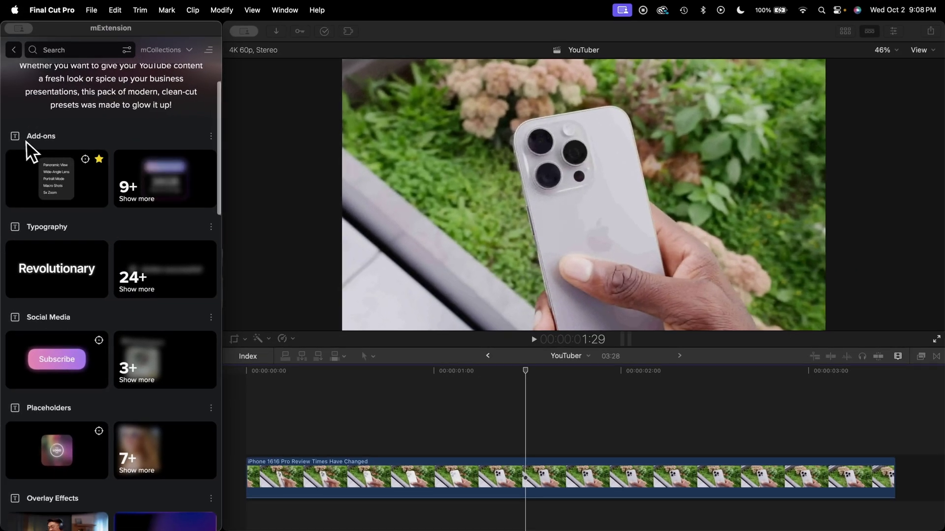
click(139, 203)
scroll(110, 285, up, 2)
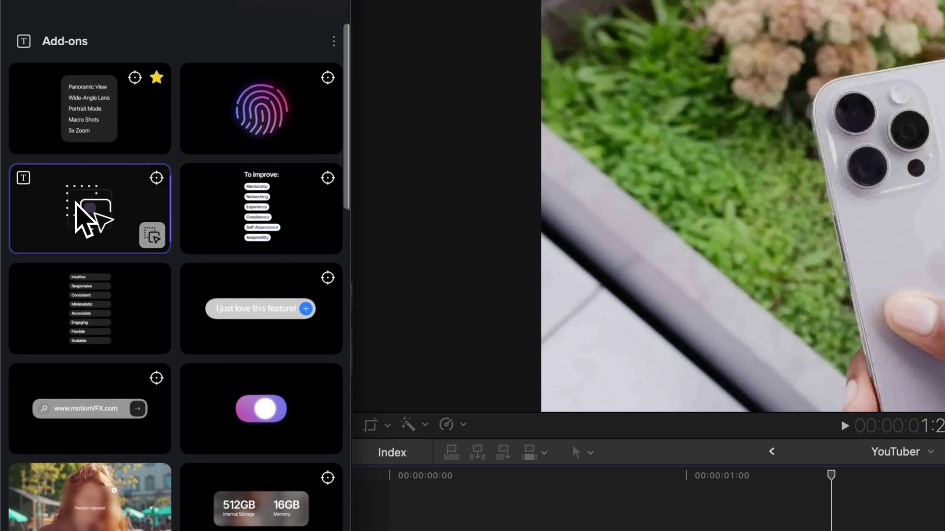
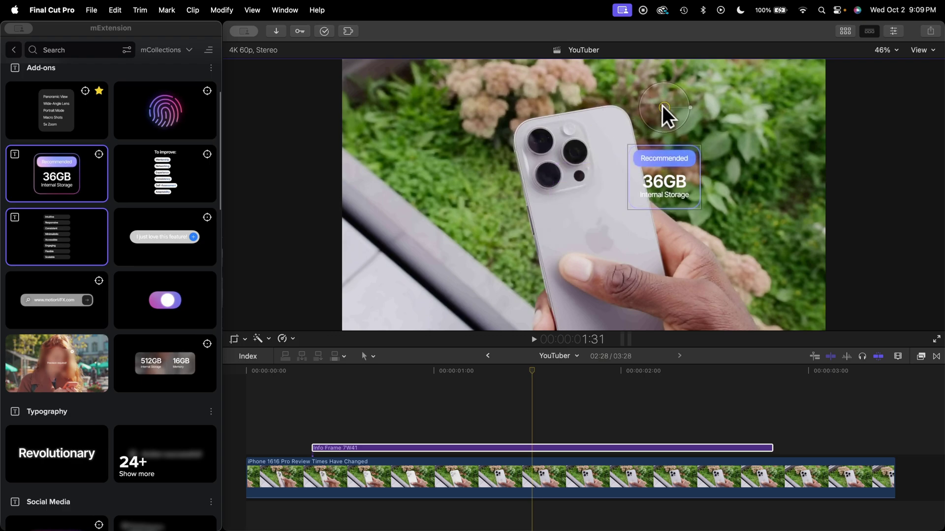
Step: Show the inspector for the Info Frame title and examine its published parameters, including Animation In
click(893, 31)
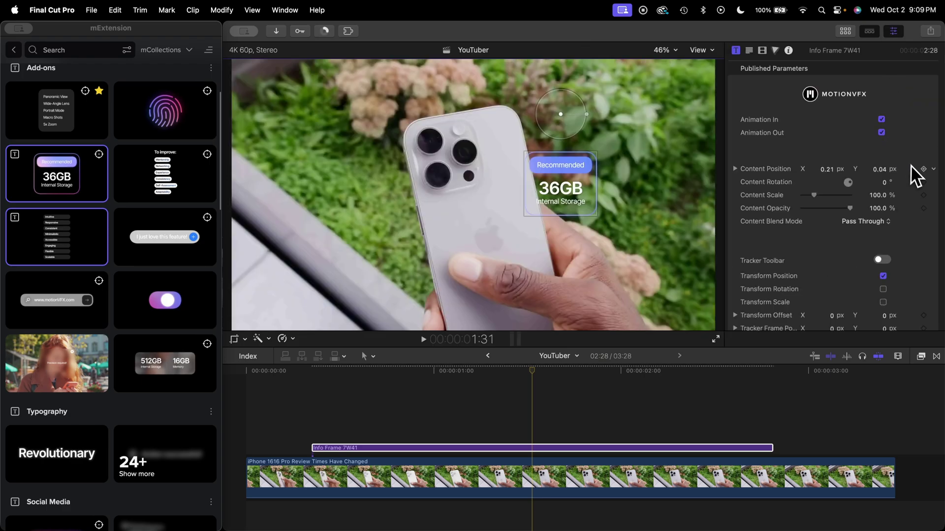
scroll(910, 164, down, 5)
scroll(913, 169, up, 5)
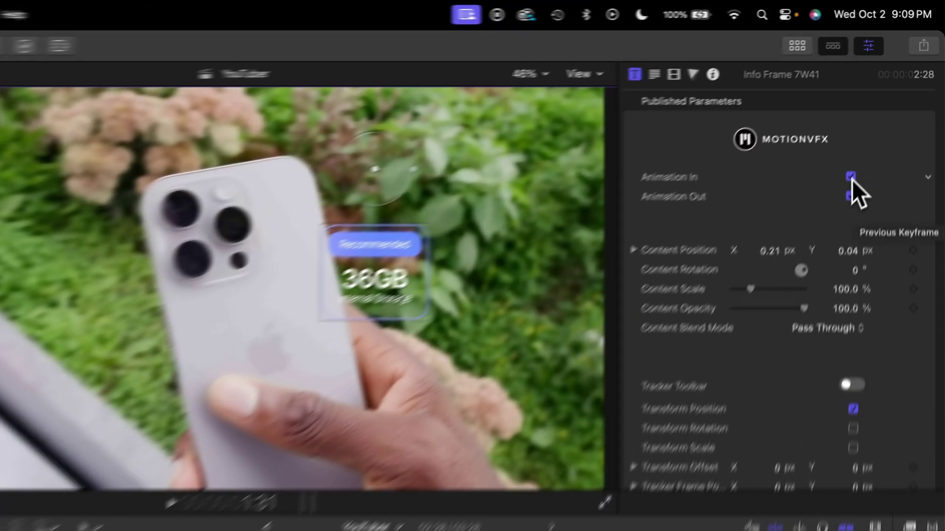
click(880, 119)
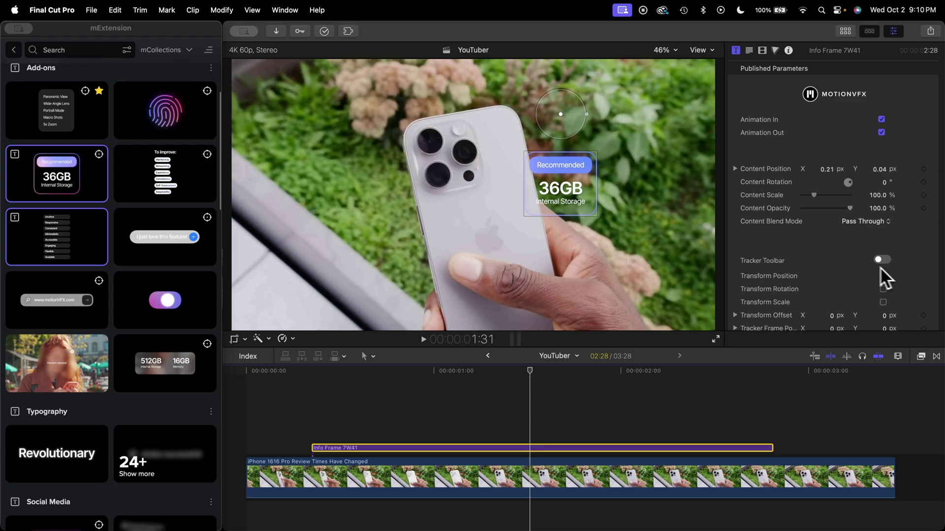
Step: Turn on the Tracker Toolbar, place the tracker on the phone's small dark sensor at 2:48, track backward and play the result
scroll(879, 267, down, 3)
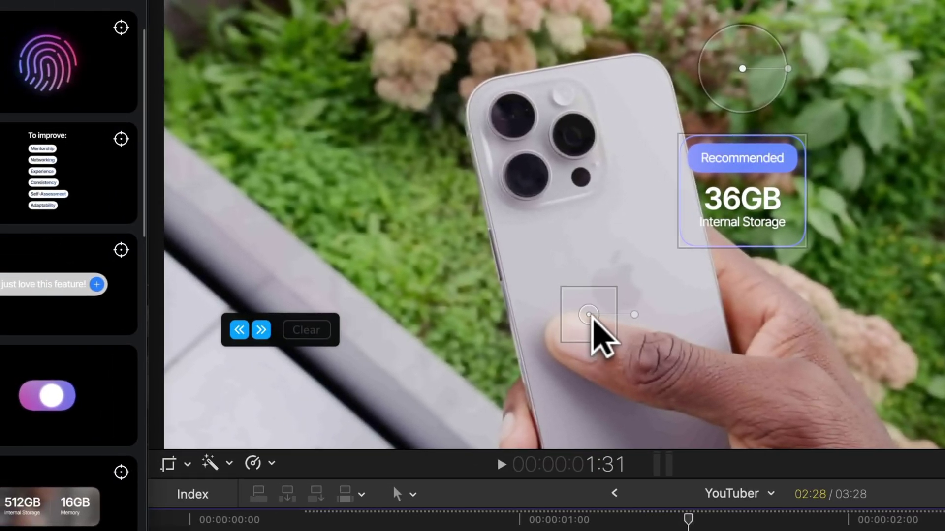
drag(594, 319, 585, 206)
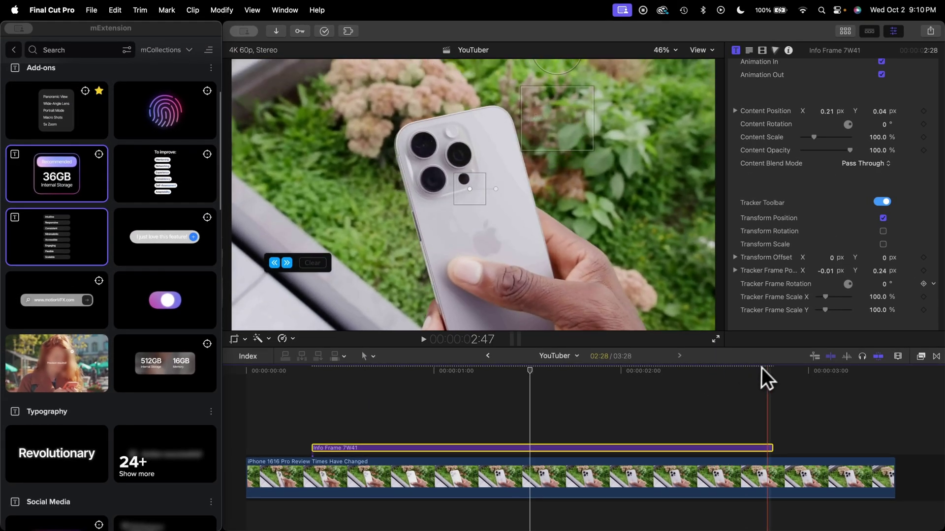
click(770, 368)
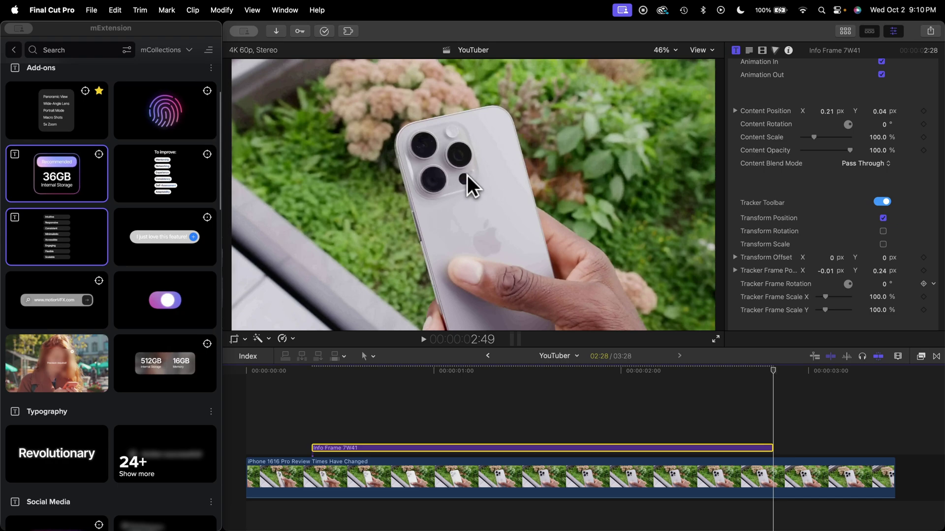
key(Left)
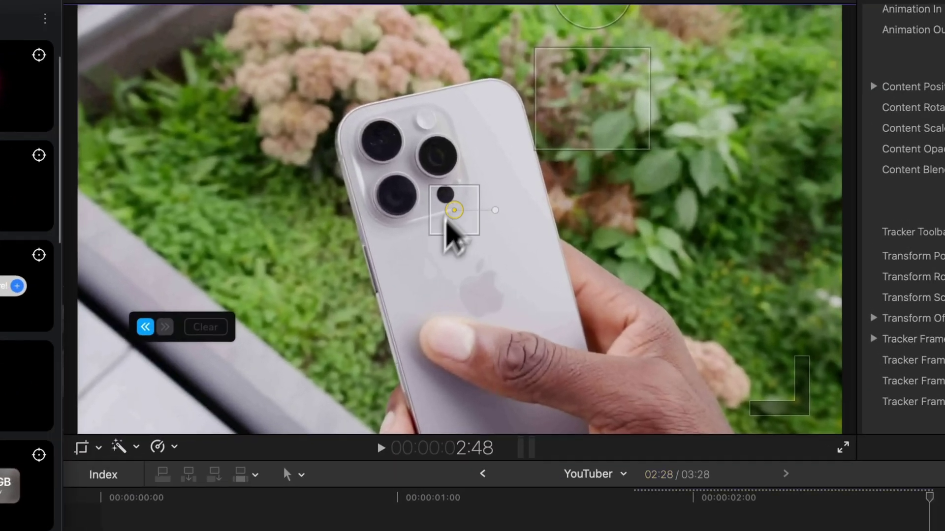
drag(457, 199, 457, 179)
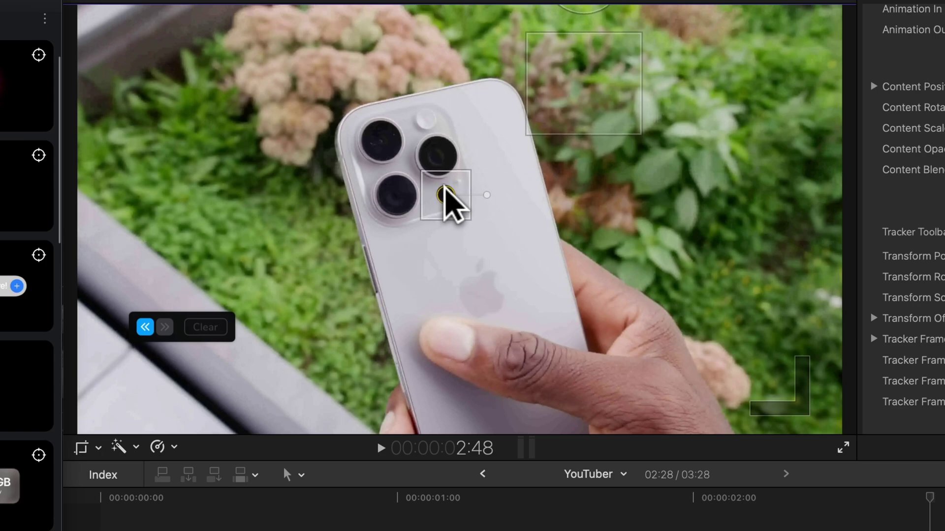
click(145, 327)
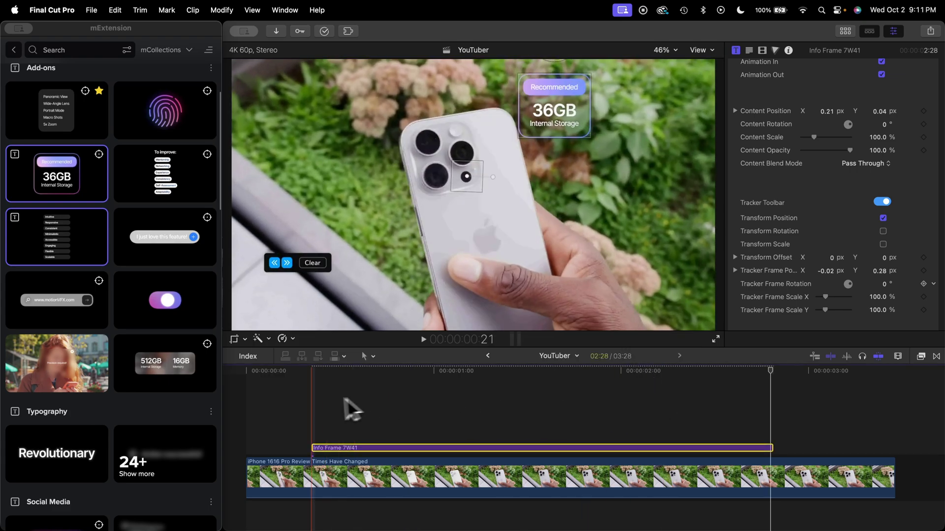
key(space)
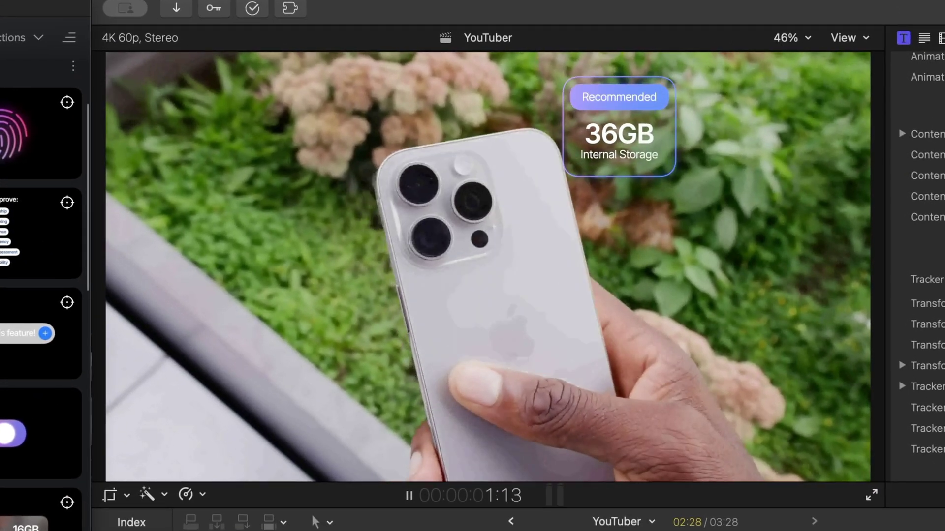
key(space)
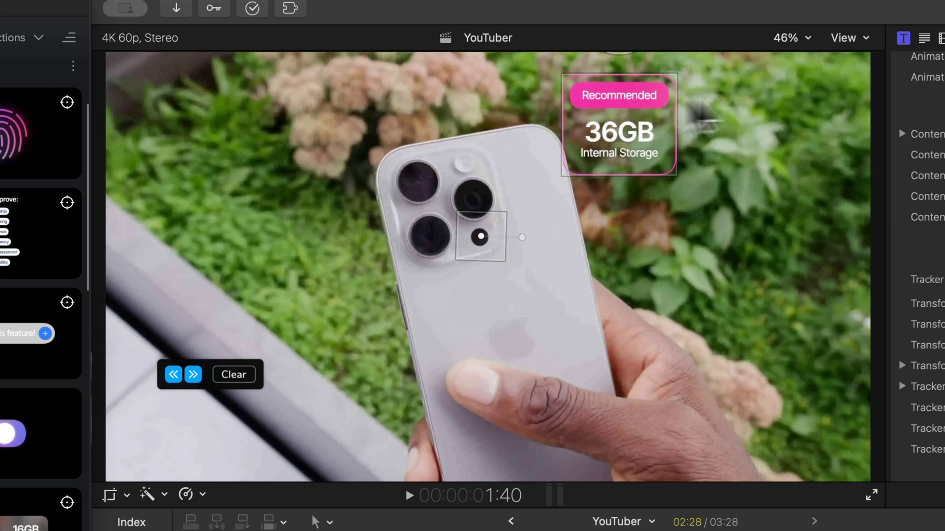
Step: Move the Info Frame title down beside the phone, to about X 0.23 px and Y -0.25 px
click(806, 38)
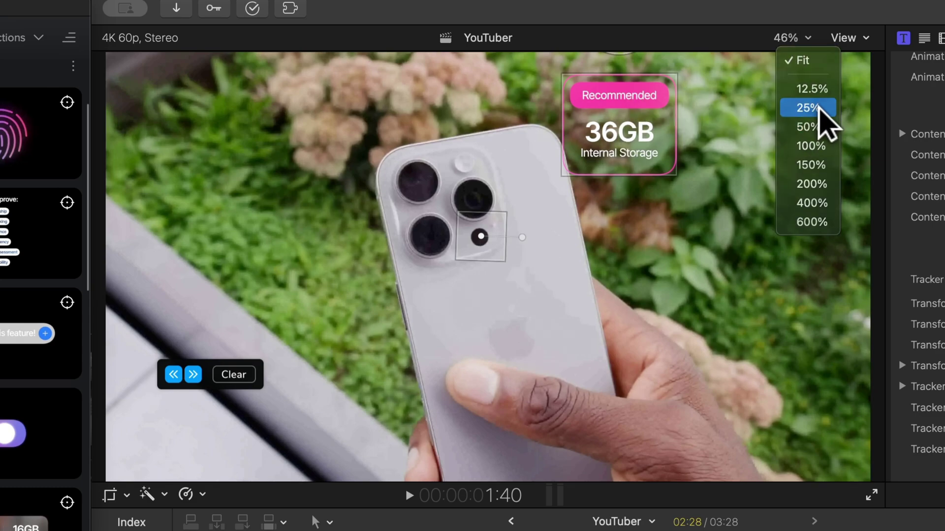
click(802, 108)
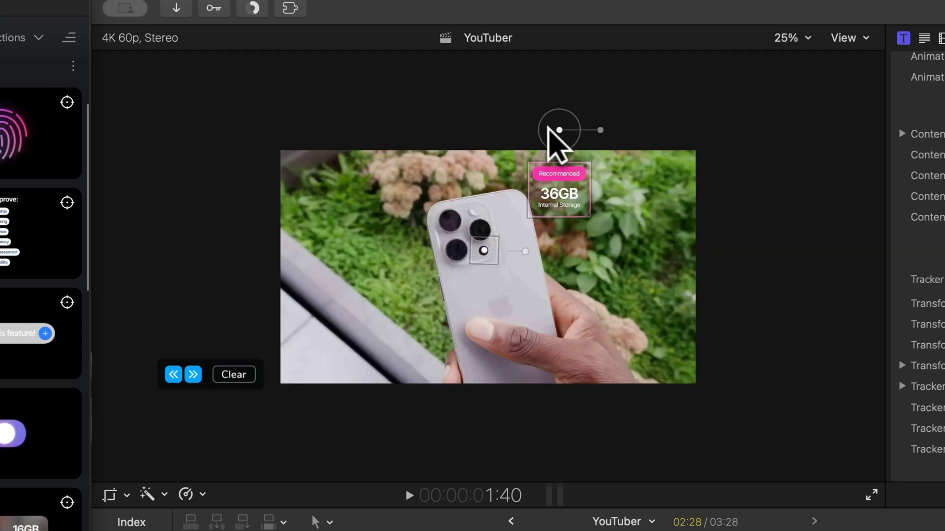
drag(557, 126, 564, 198)
click(792, 38)
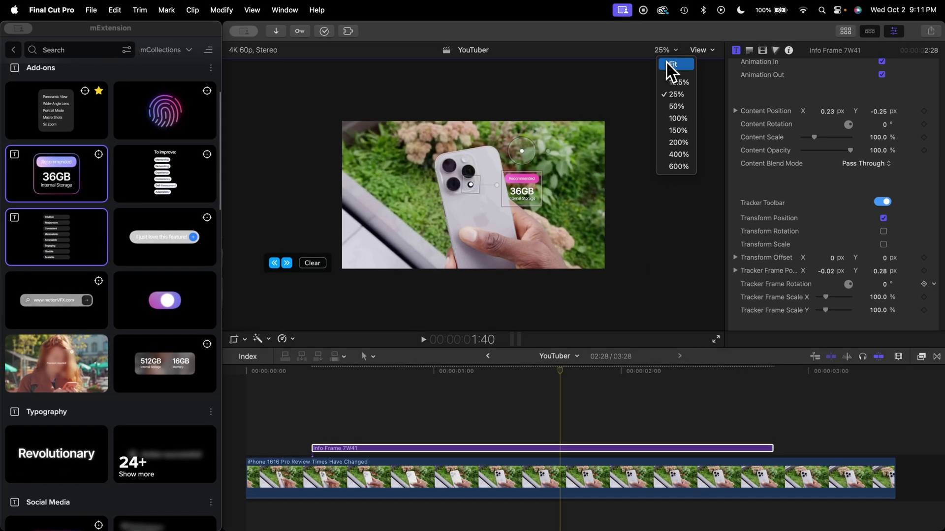
click(805, 60)
Step: Turn on Bar Fill for the Info Frame title
scroll(846, 200, down, 10)
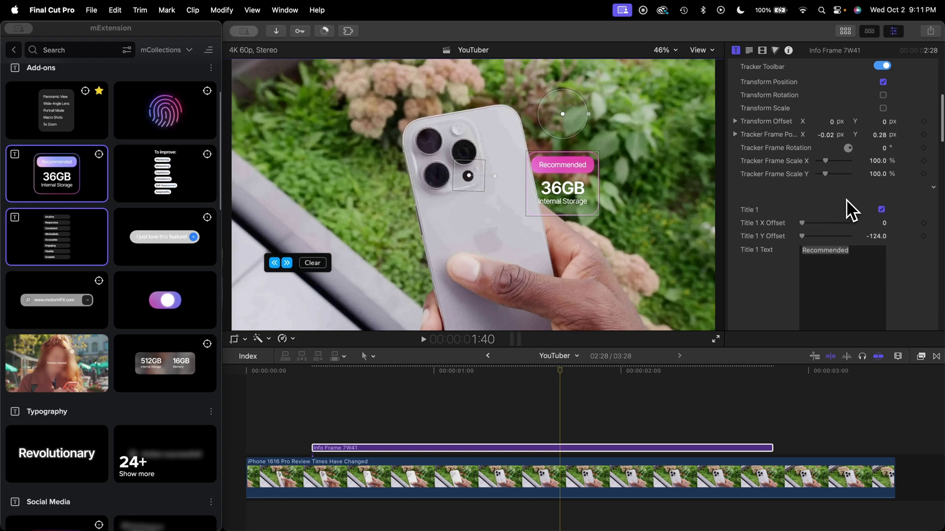
scroll(907, 232, down, 10)
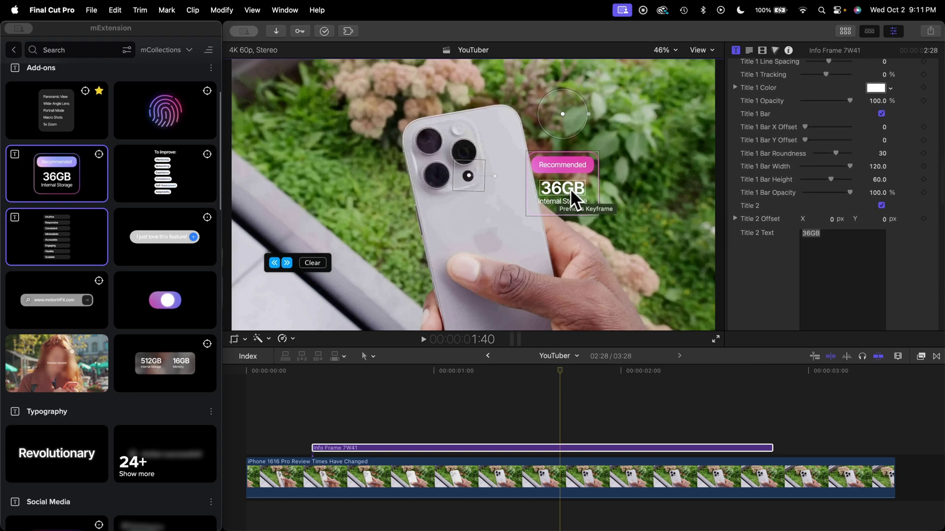
scroll(905, 272, down, 8)
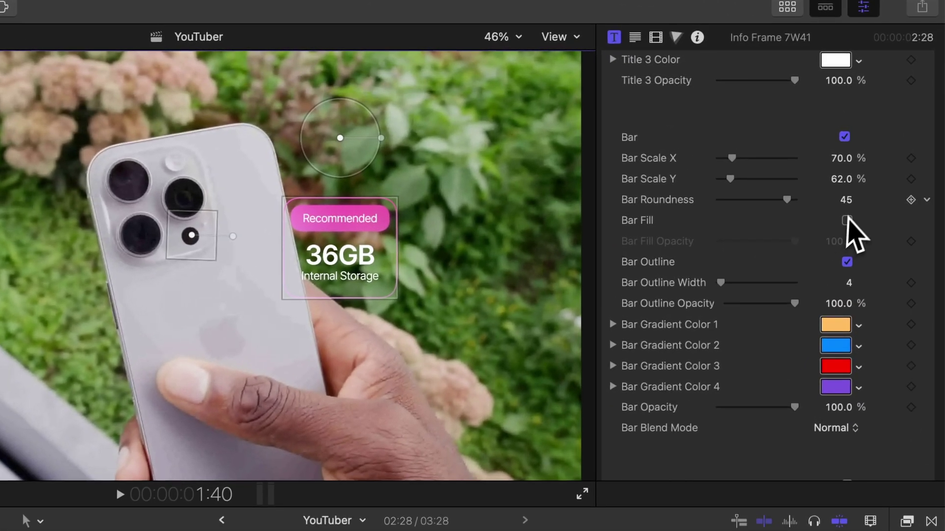
click(846, 220)
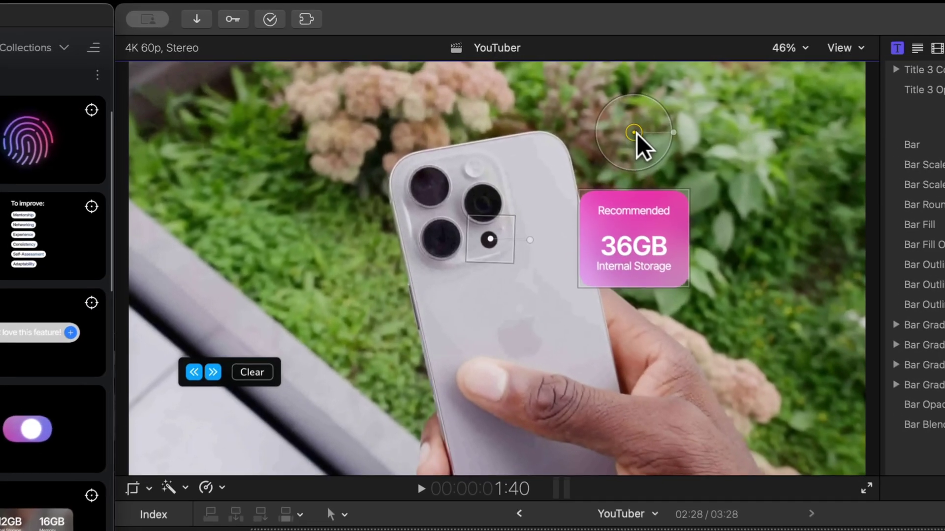
Step: Enlarge and slightly tilt the Info Frame title beside the phone, and hide the inspector
drag(637, 134, 676, 132)
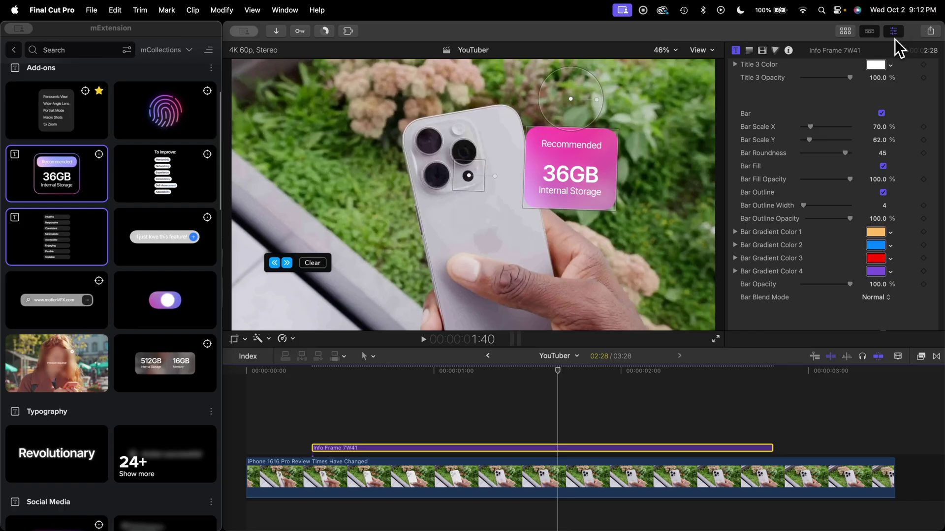
click(895, 32)
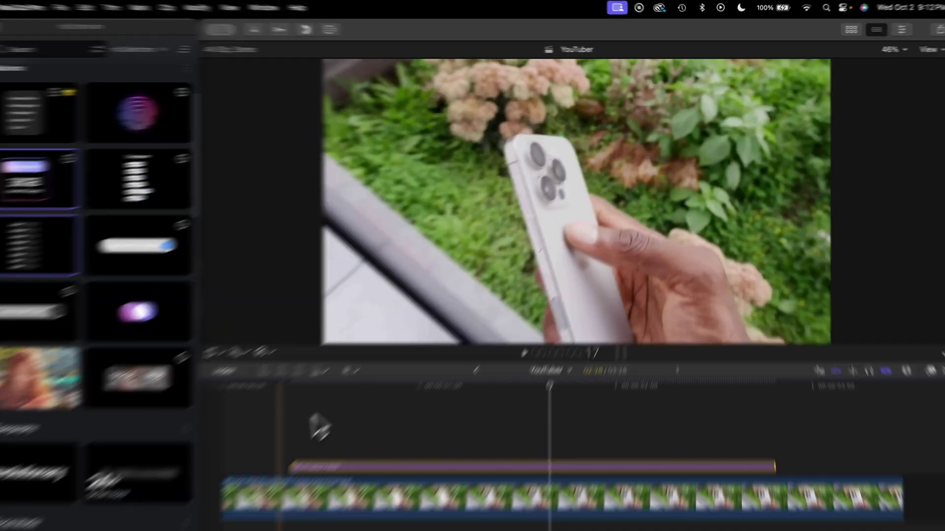
Step: Show the inspector and change the Info Frame title's "Recommended" line to "Storage Space"
key(space)
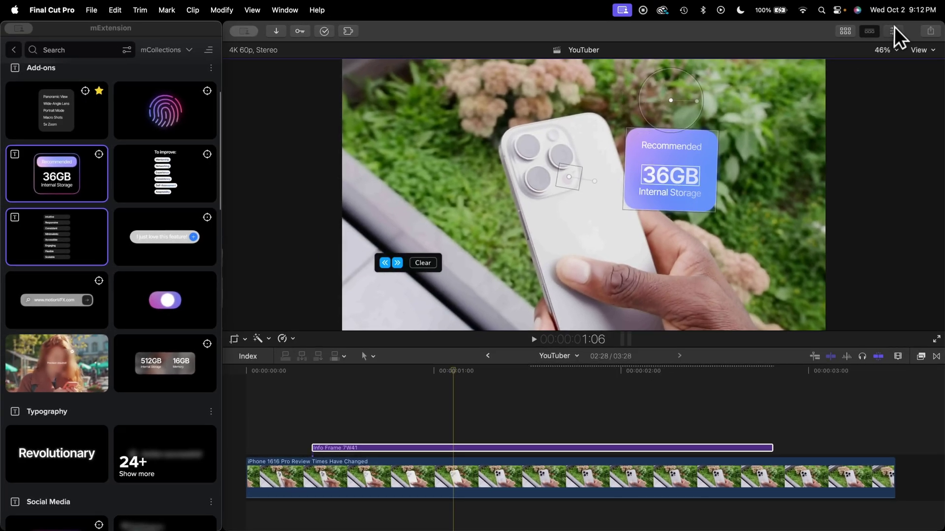
click(893, 31)
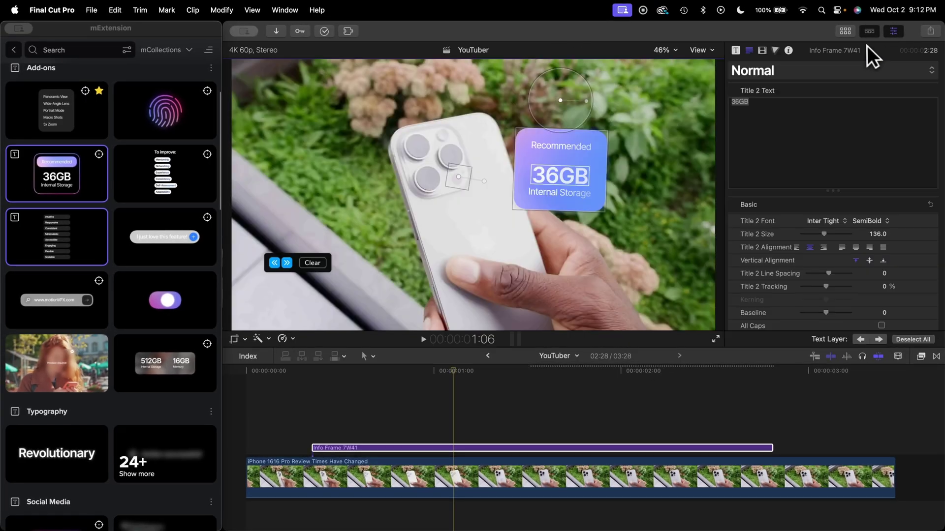
double_click(570, 146)
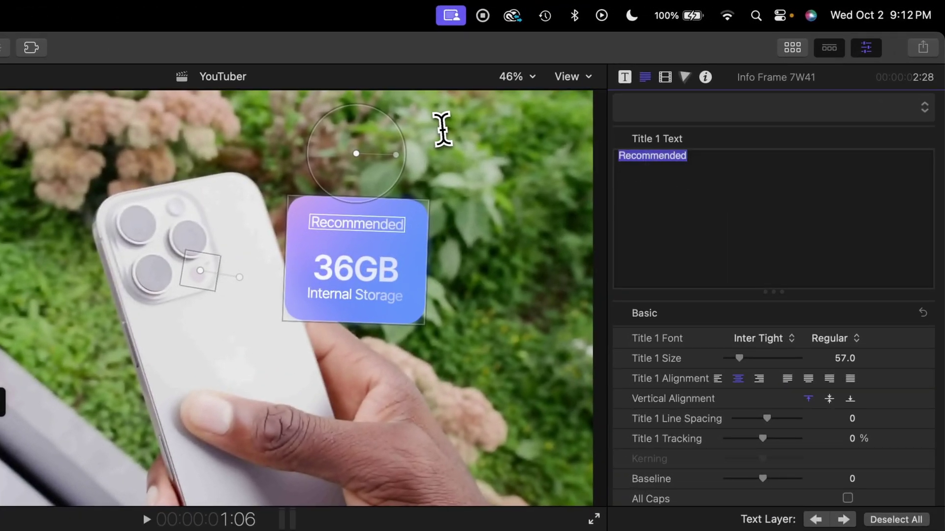
text(Sotrag)
key(BackSpace)
key(BackSpace)
key(BackSpace)
text(torage Space)
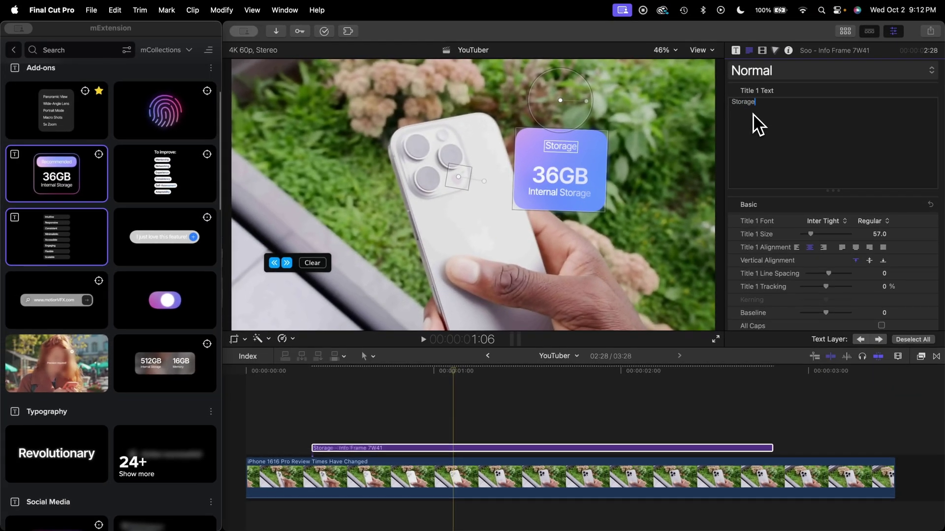
Step: Change the title's large storage figure to "256GB" and hide the inspector
click(574, 178)
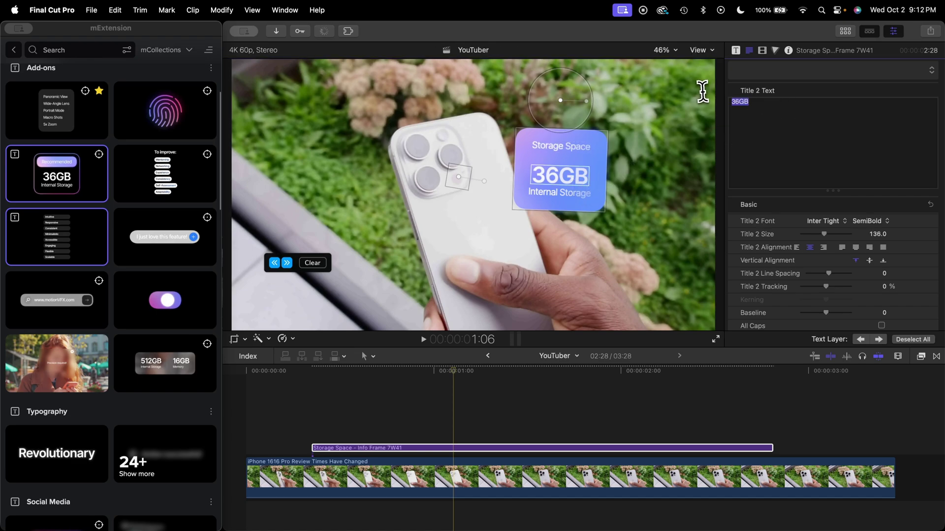
text(256)
key(BackSpace)
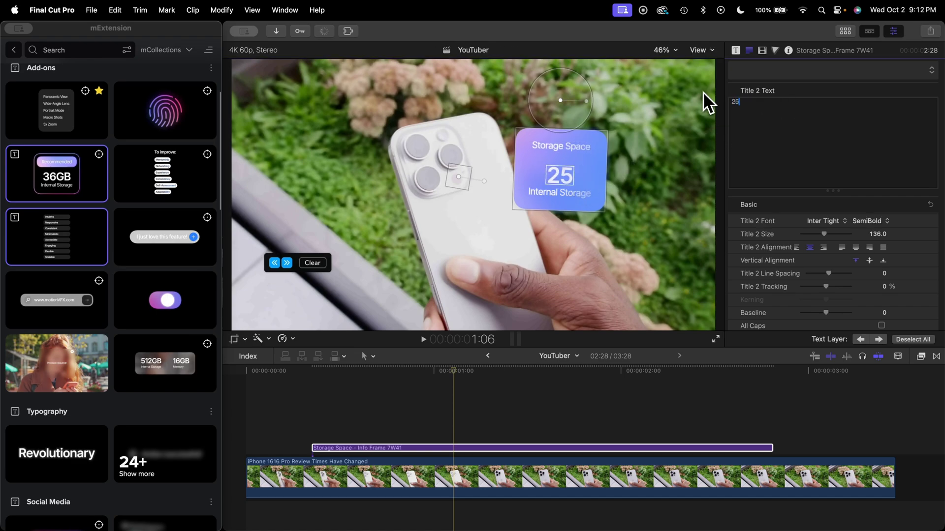
text(6GB)
key(super+4)
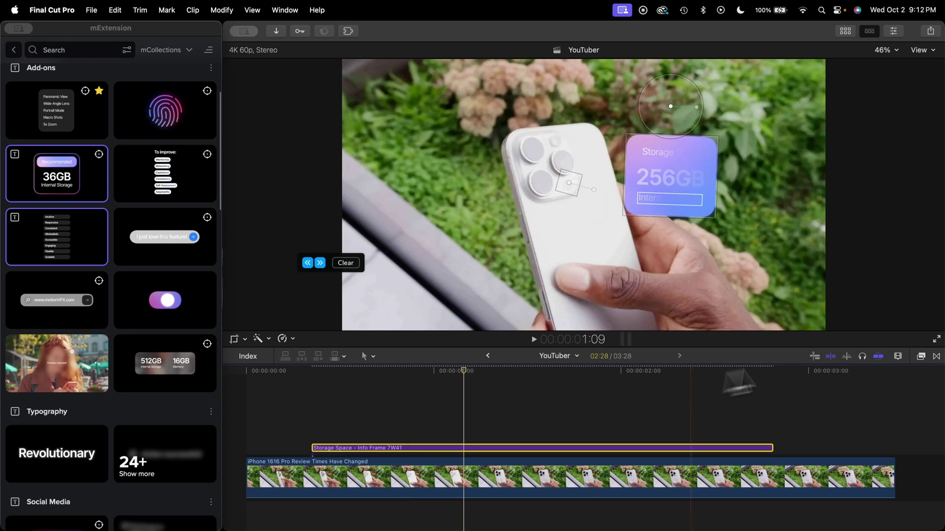
Step: Show the effects browser and place a duplicate of the iPhone clip above the Info Frame title, starting at the same time
click(921, 356)
scroll(772, 438, down, 2)
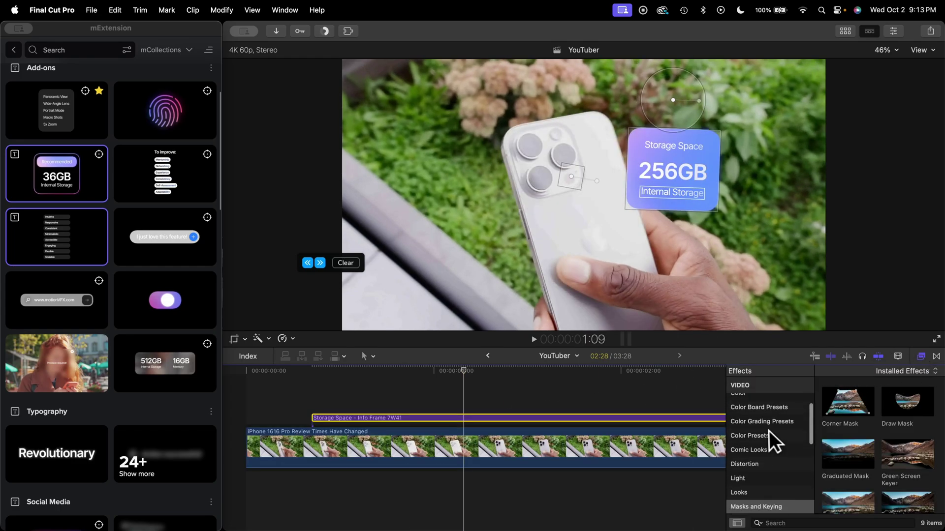
key(super+minus)
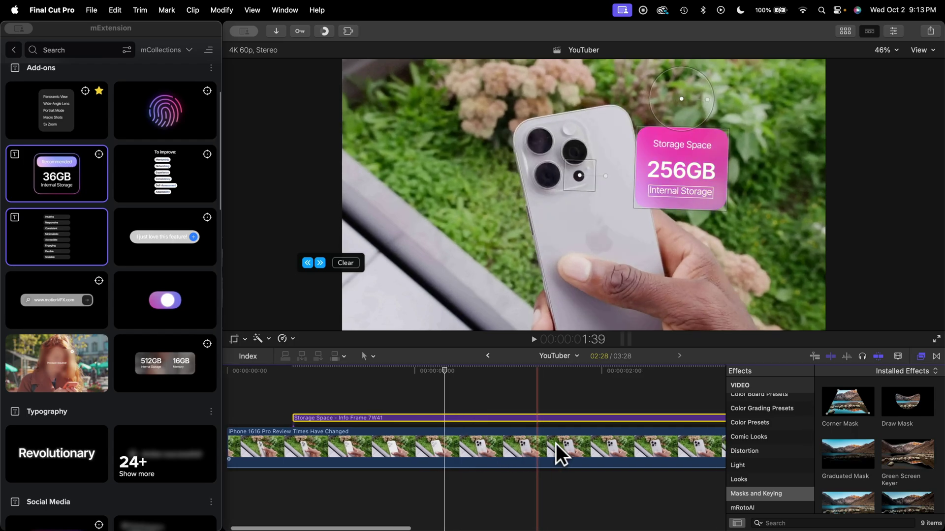
drag(391, 442, 395, 374)
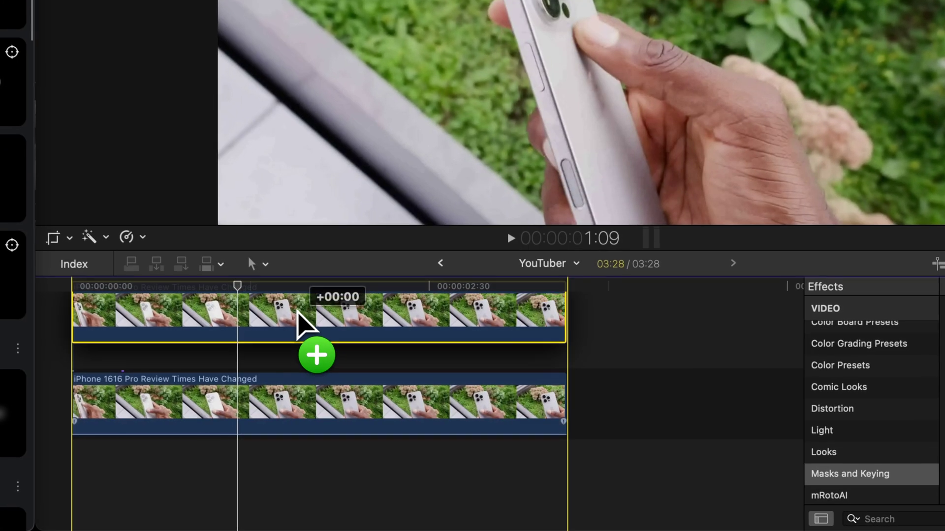
drag(298, 290, 294, 286)
Step: Apply the mRotoAI effect to the duplicated iPhone clip above the title
scroll(915, 462, down, 2)
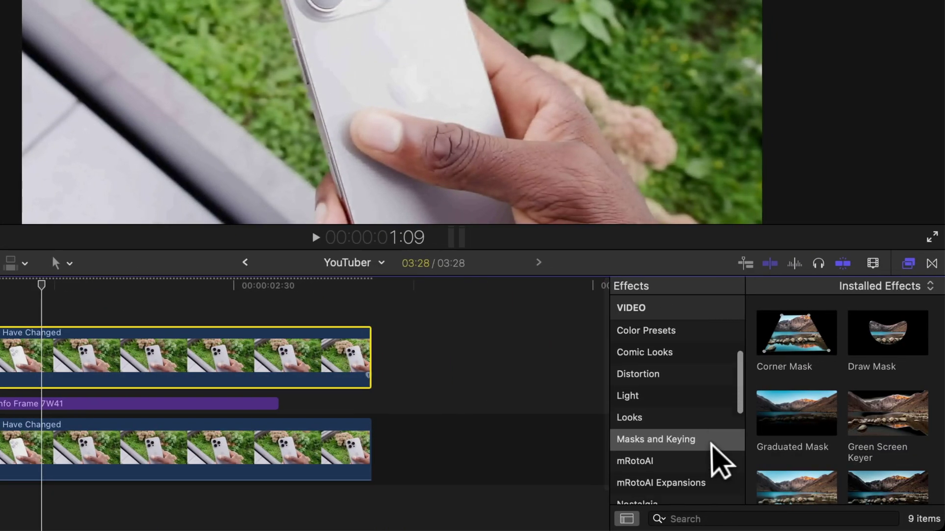
scroll(712, 442, down, 1)
click(667, 429)
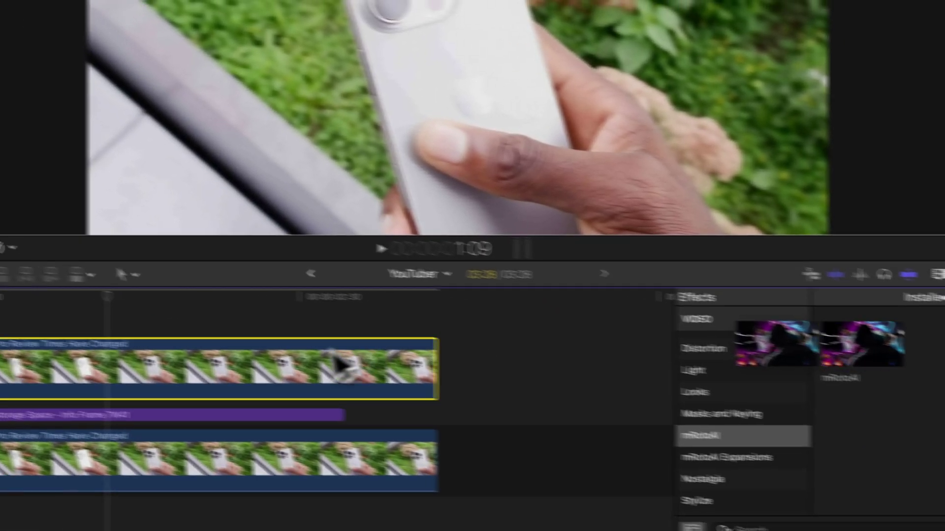
drag(340, 365, 268, 370)
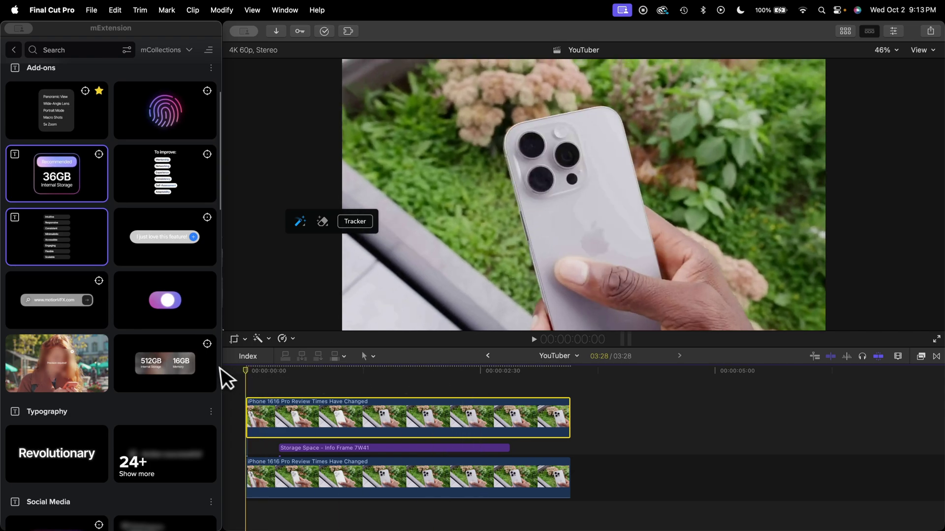
Step: Mask the phone and hand with the mRotoAI brush at 3:27, turn on its Tracker and track the mask backward
click(222, 374)
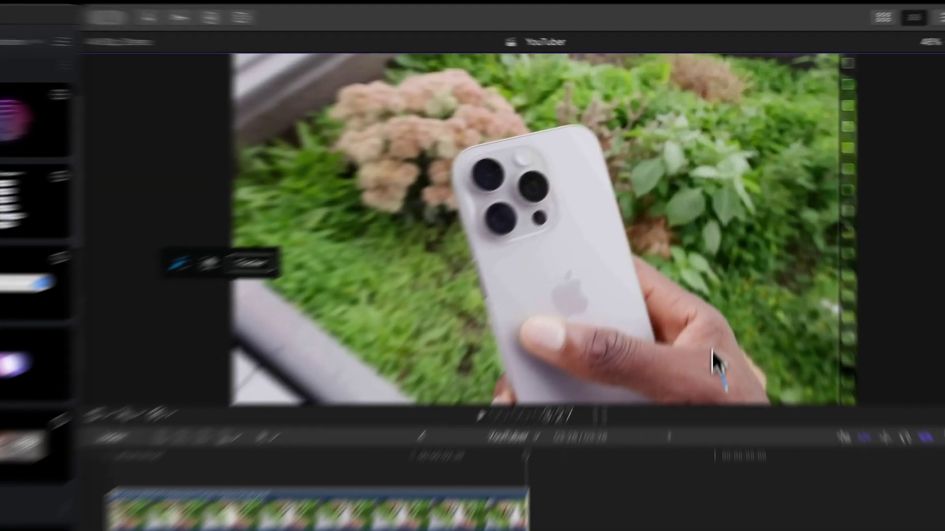
drag(723, 320, 632, 221)
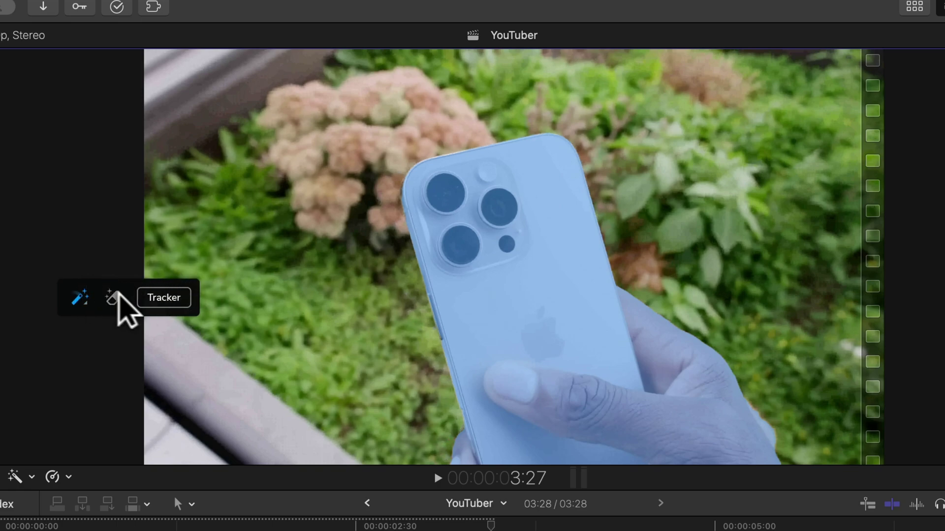
click(150, 299)
click(104, 333)
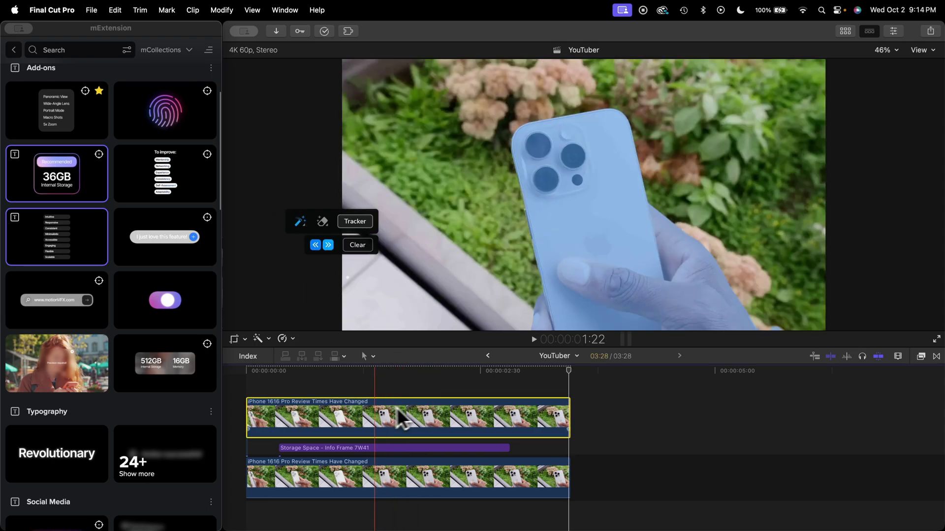
Step: Change the mRotoAI output so only the masked phone and hand cover the title, and play the result
click(893, 27)
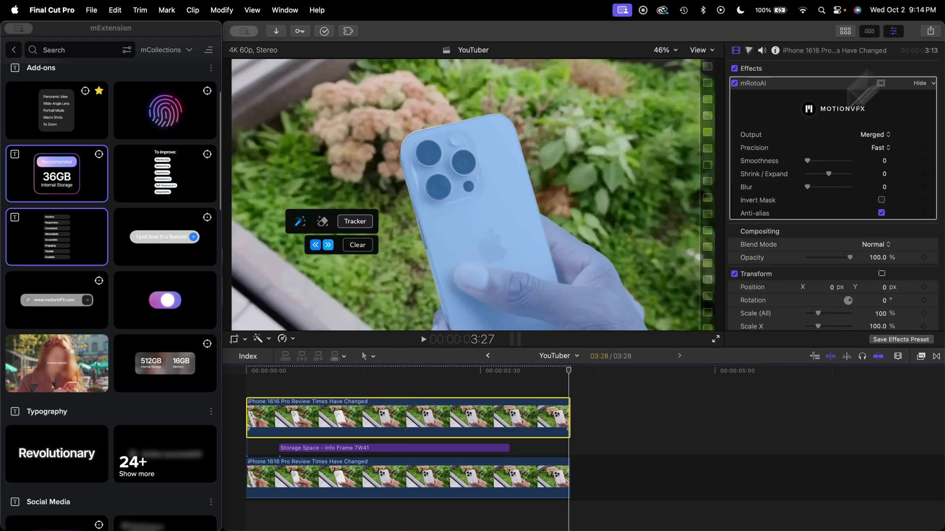
click(837, 205)
click(846, 245)
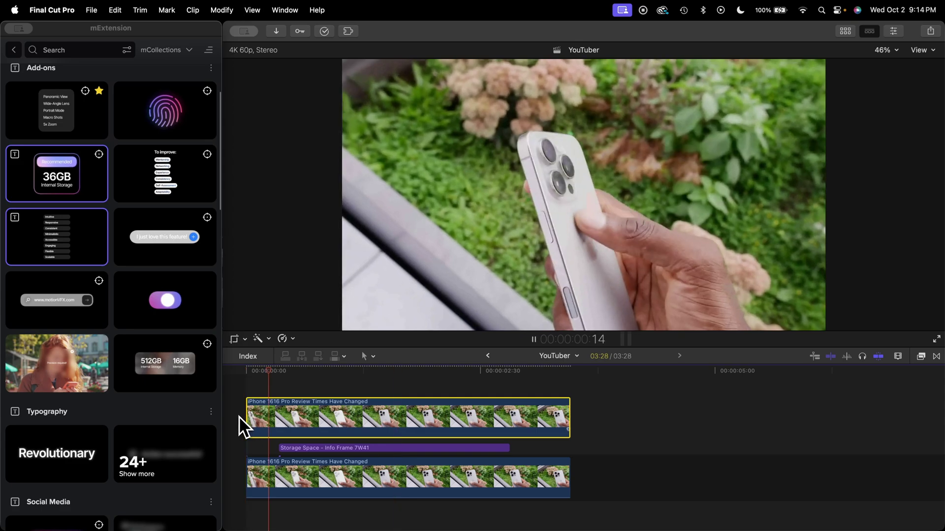
key(space)
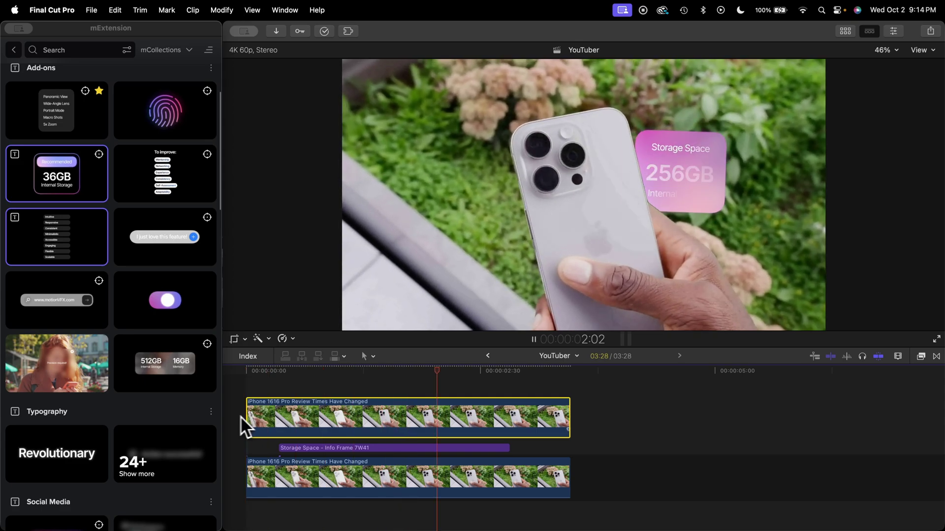
key(space)
key(super+equal)
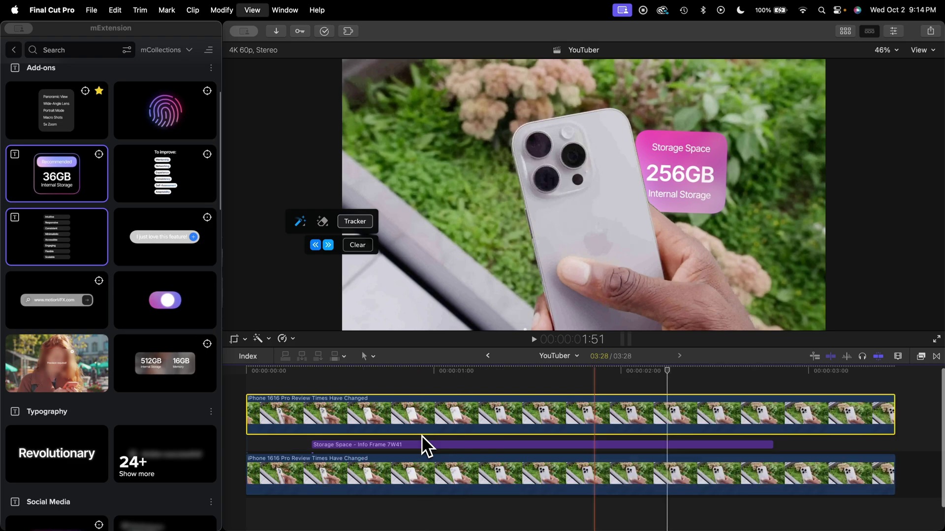
scroll(84, 229, down, 10)
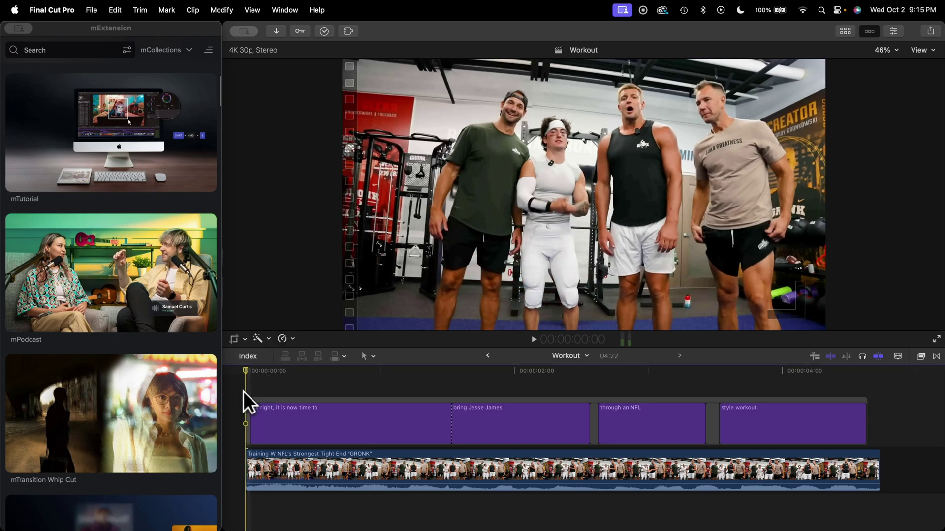
Step: Play the Workout project and delete all the existing caption titles above its clip
key(space)
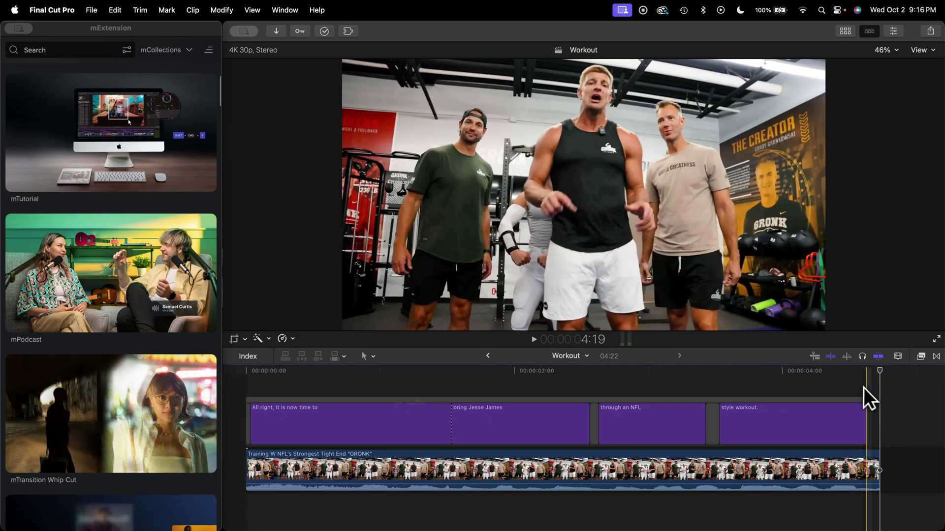
click(653, 375)
drag(826, 394, 253, 430)
key(Delete)
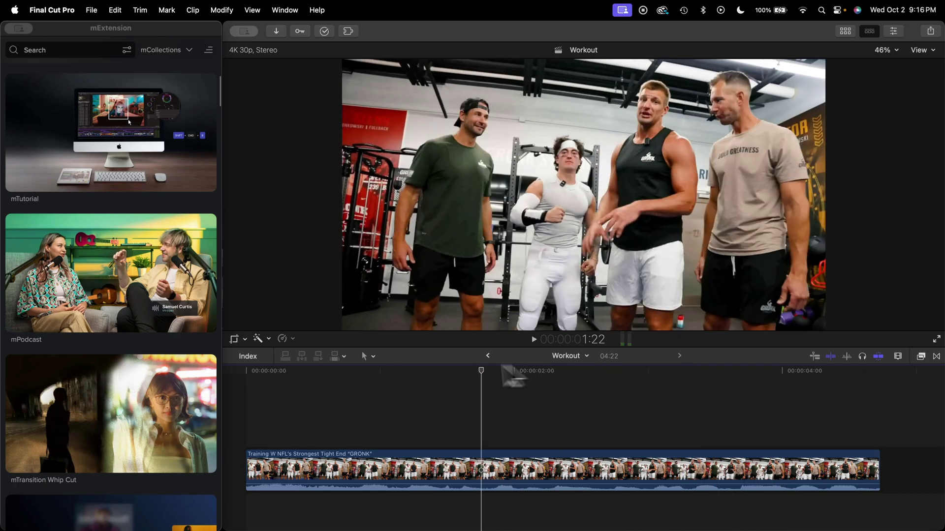
Step: Open the mCaptions extension and close the mExtension window
click(410, 377)
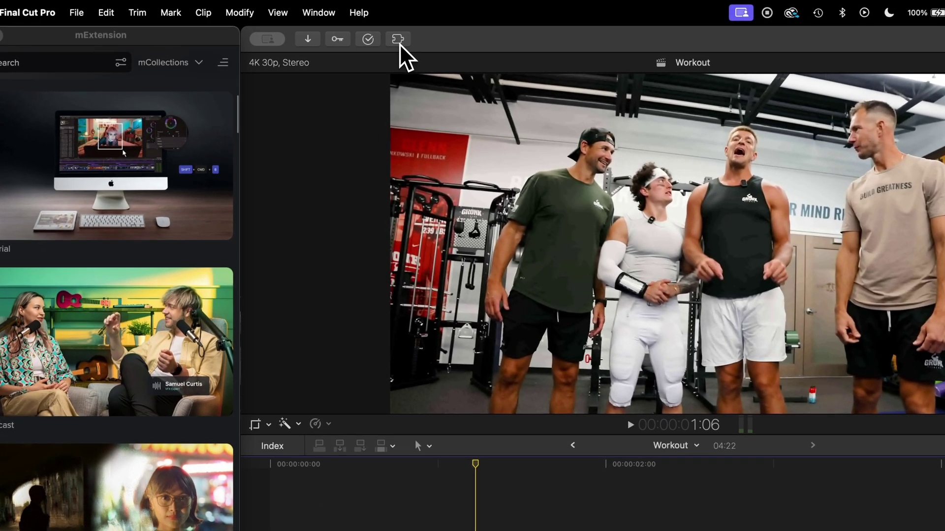
click(399, 41)
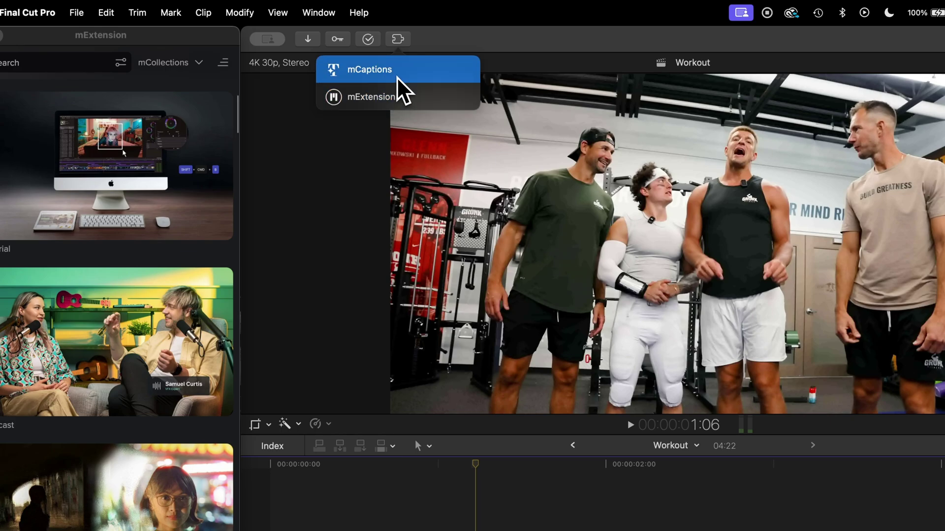
click(391, 71)
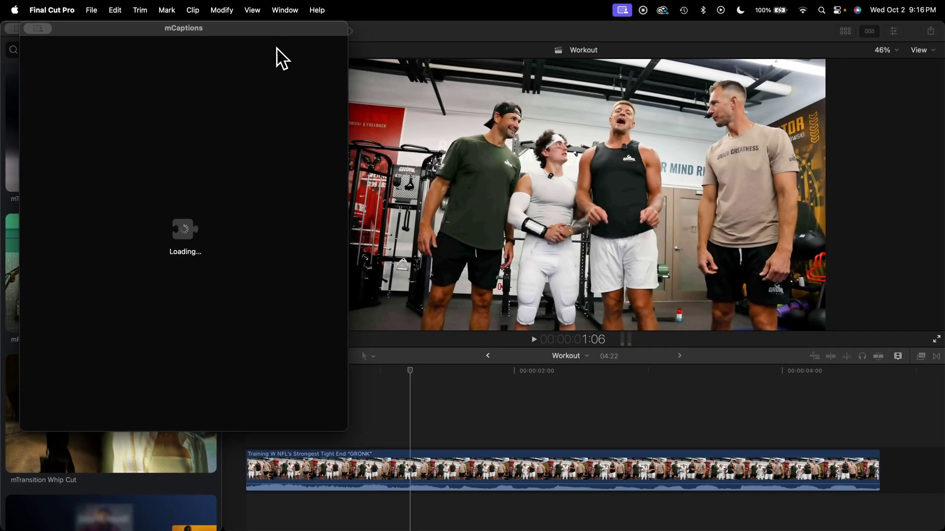
click(19, 29)
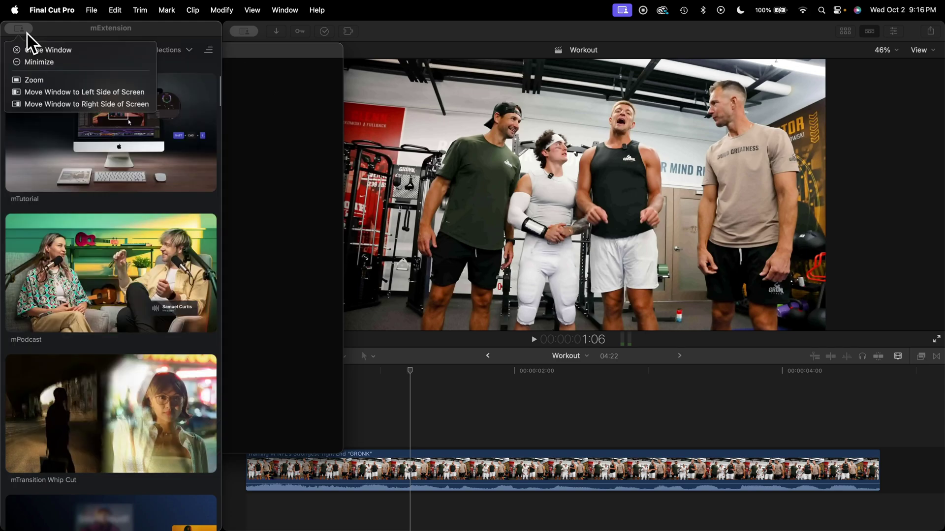
click(25, 51)
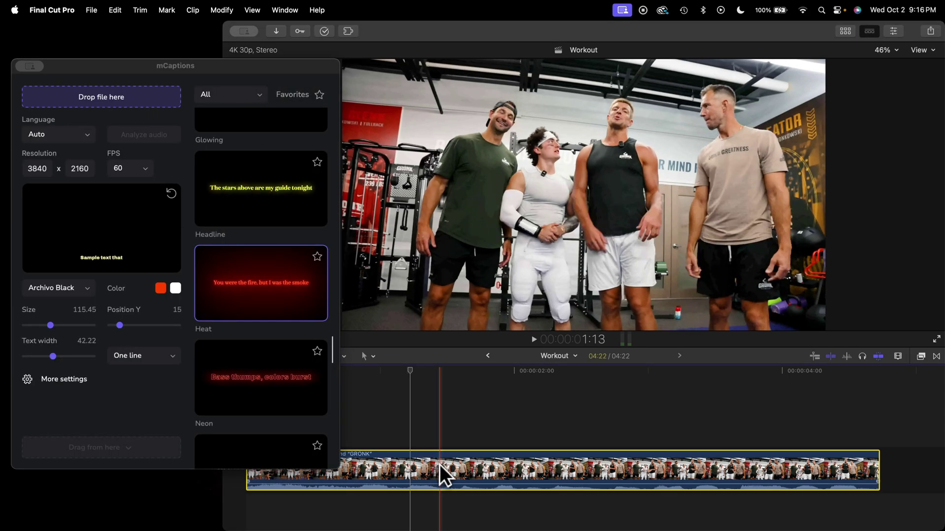
Step: Load the Workout project from the browser into mCaptions and set the audio language to English
click(439, 465)
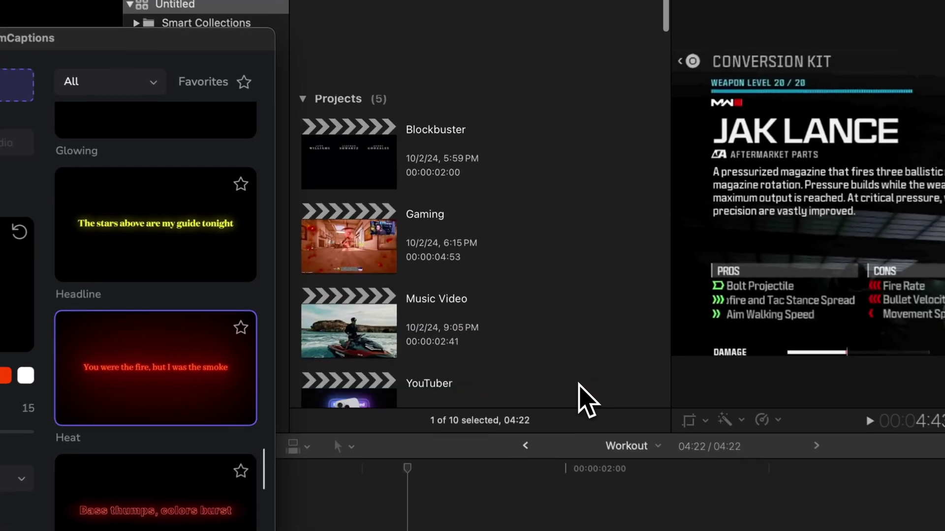
scroll(478, 154, down, 2)
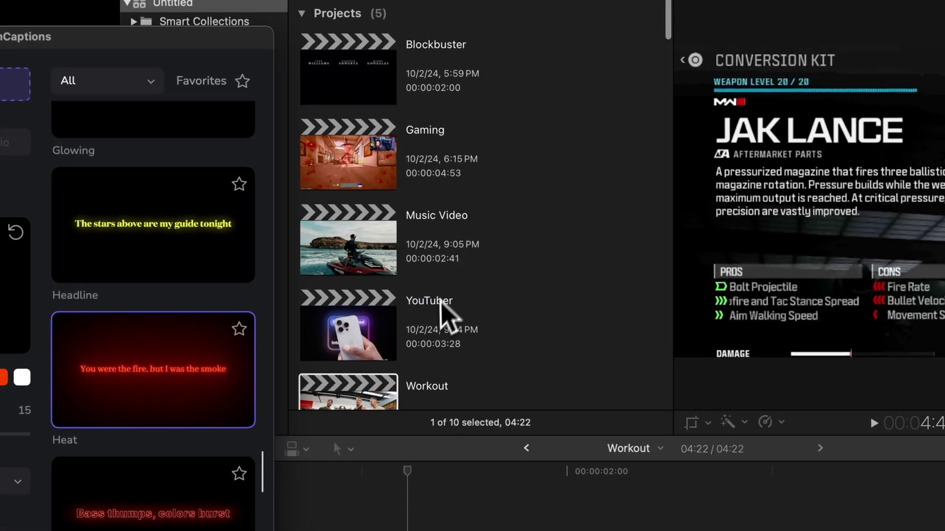
scroll(446, 315, down, 2)
click(377, 335)
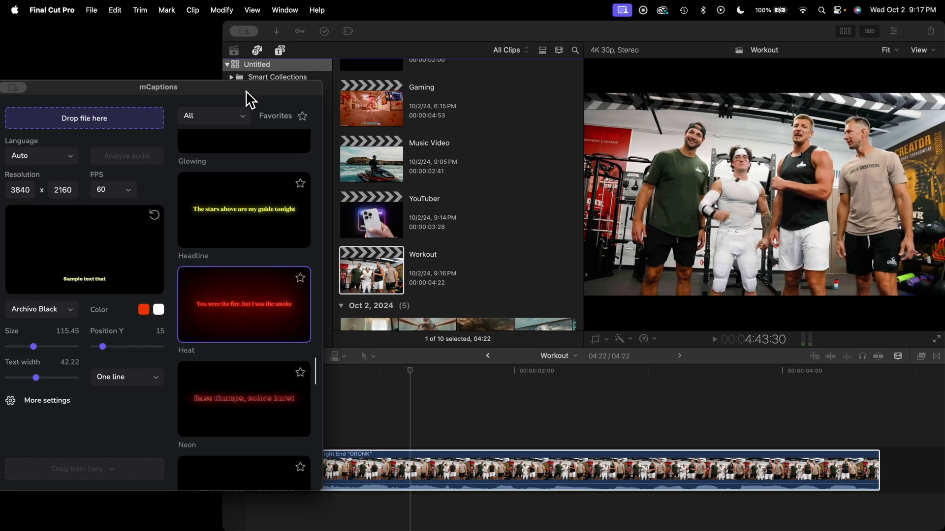
drag(161, 45, 182, 24)
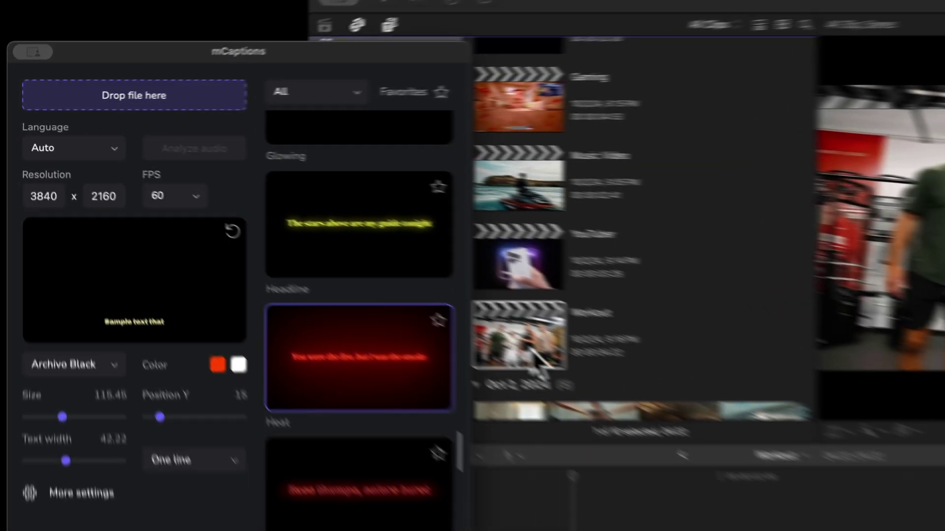
drag(384, 280, 107, 102)
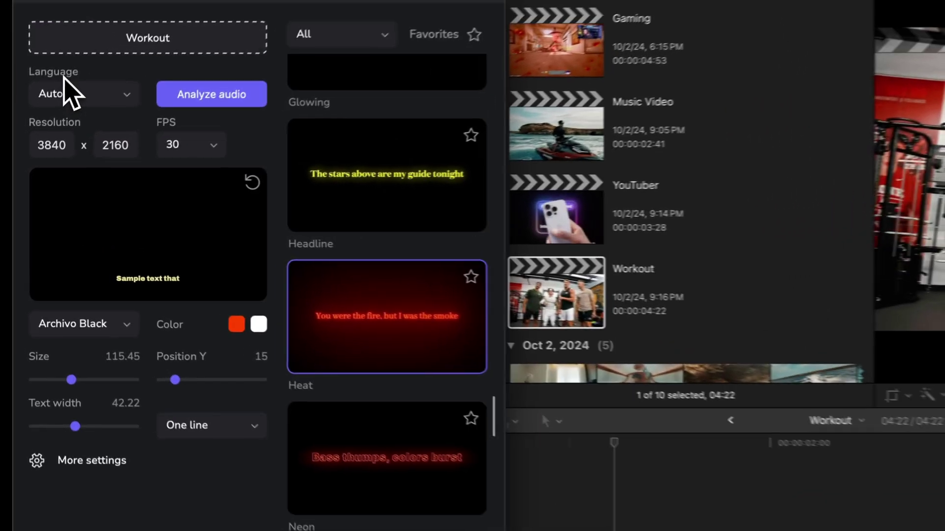
click(79, 94)
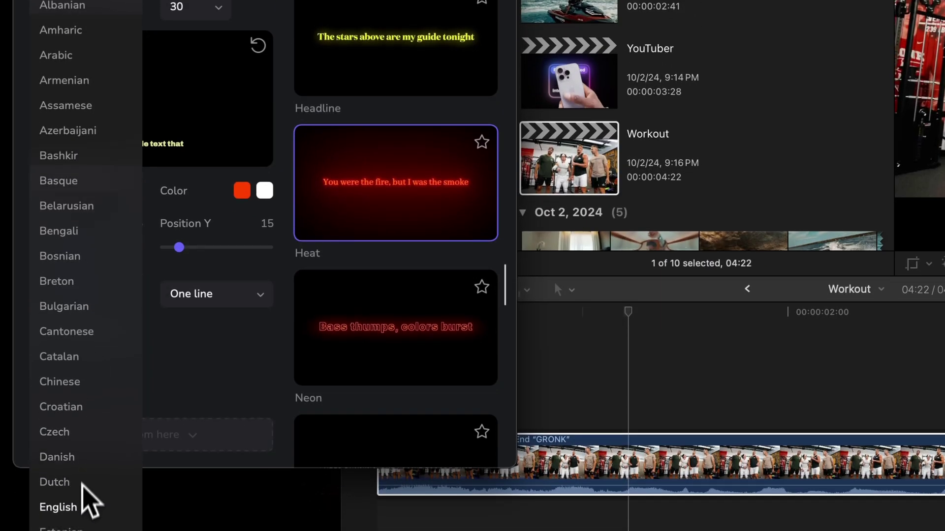
click(58, 507)
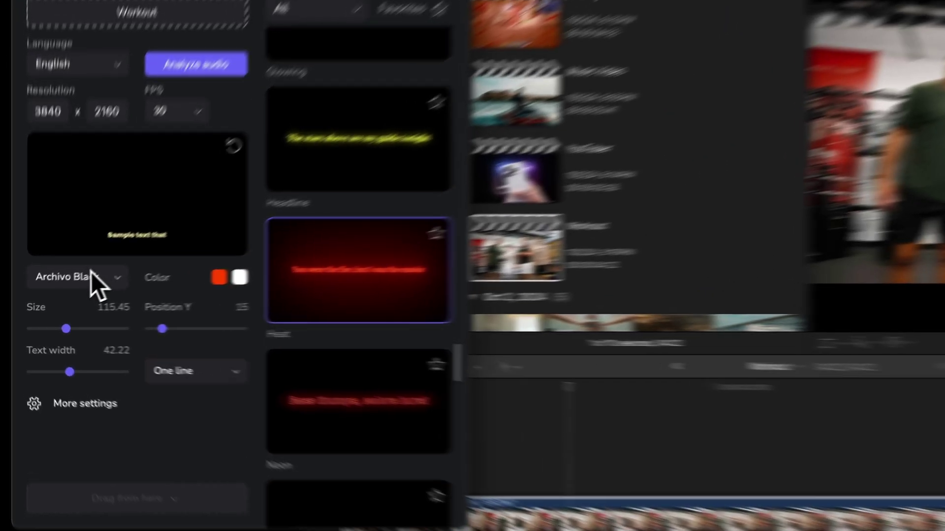
Step: Choose the Archivo Black font for the captions and set the text size to 222.18
click(60, 292)
mouse_move(60, 291)
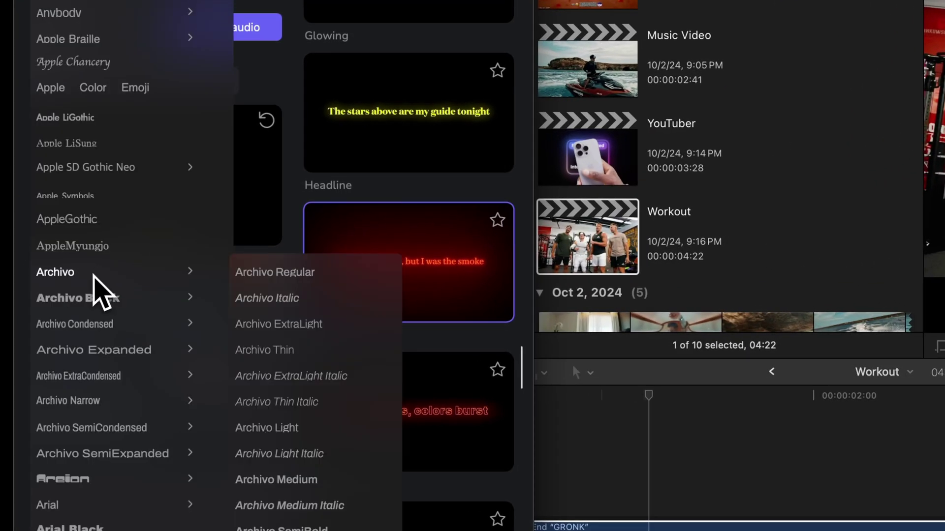
mouse_move(96, 297)
click(317, 319)
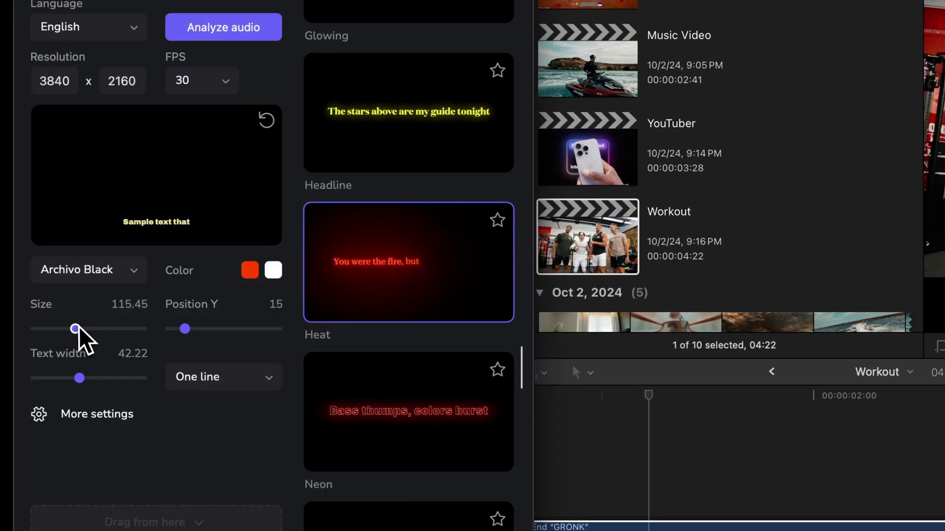
drag(76, 332, 113, 332)
Step: Set the caption text width to 55.39 and the Position Y to 14.64
drag(79, 378, 74, 379)
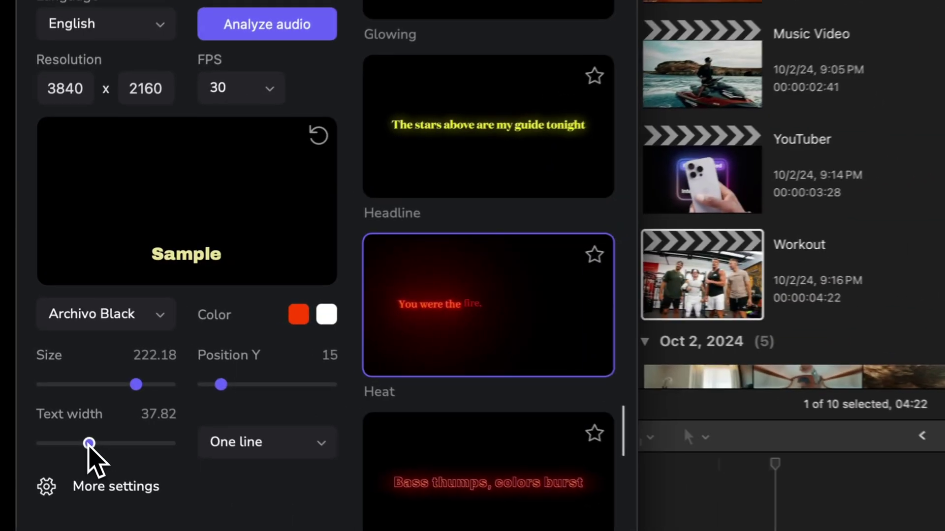
drag(89, 444, 128, 445)
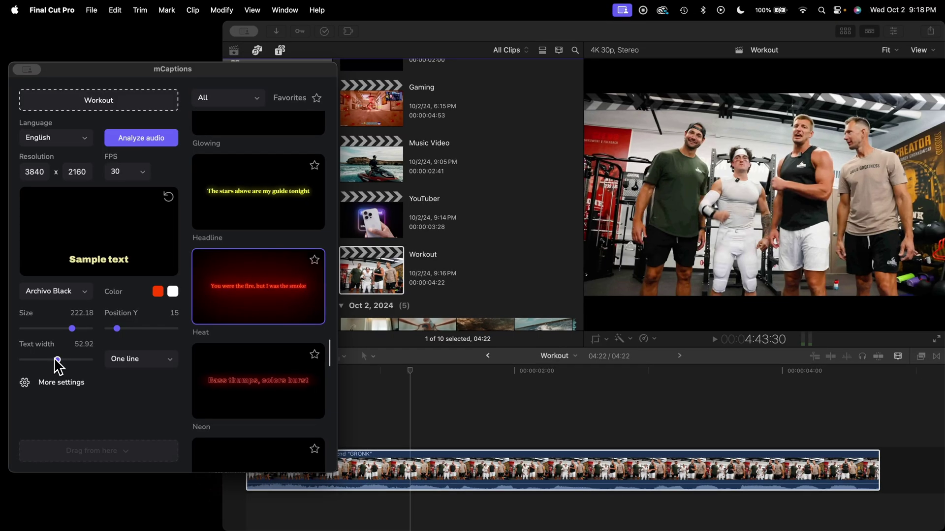
drag(57, 361, 59, 361)
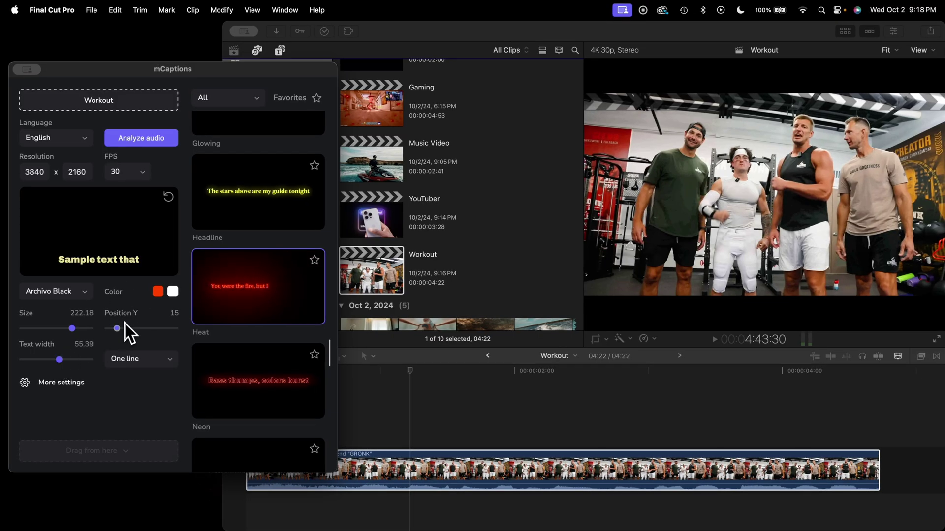
drag(124, 323, 183, 324)
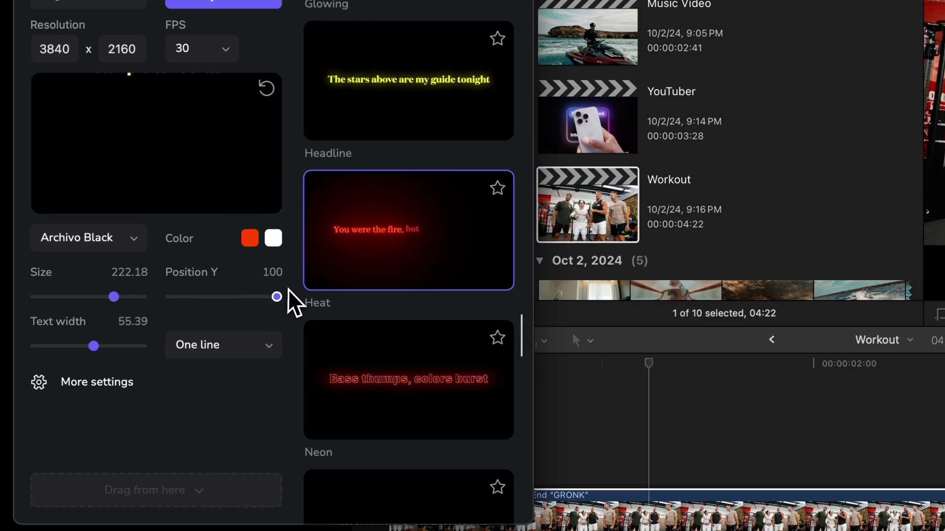
drag(276, 296, 194, 296)
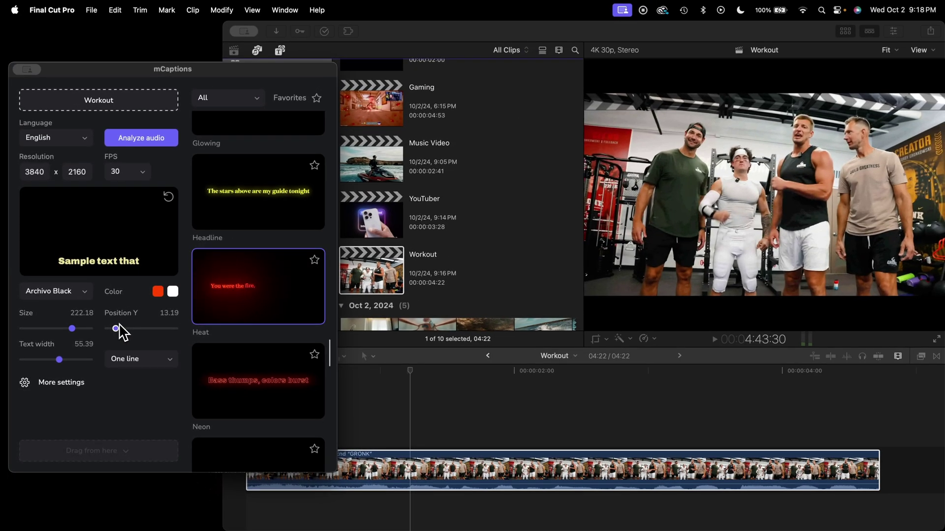
Step: Review the additional caption options for word-by-word display, animation in and out, letter case and punctuation
click(46, 384)
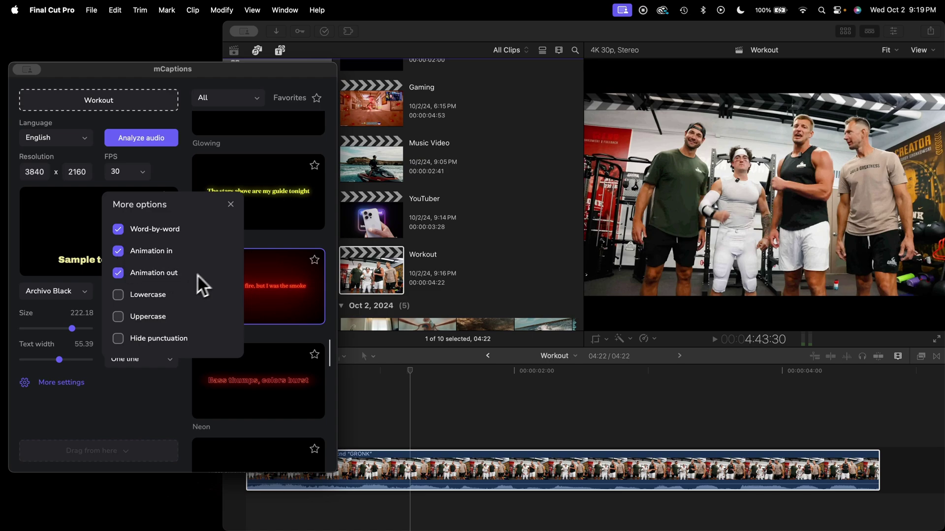
click(119, 272)
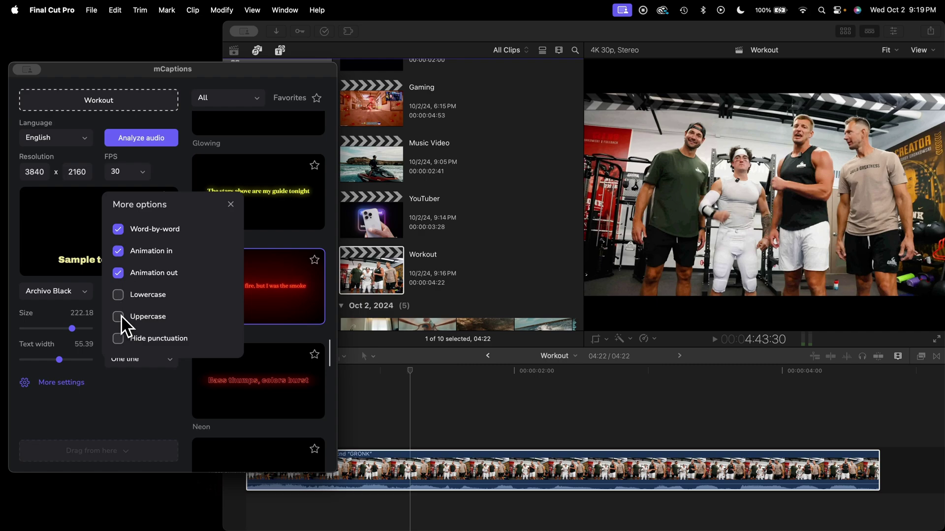
click(140, 413)
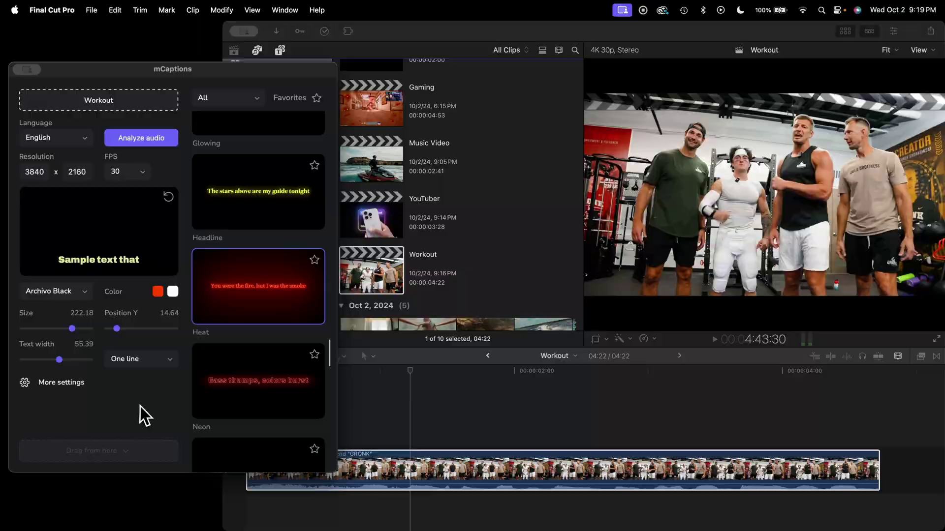
Step: Try the two-line caption layout and return to one line
click(130, 363)
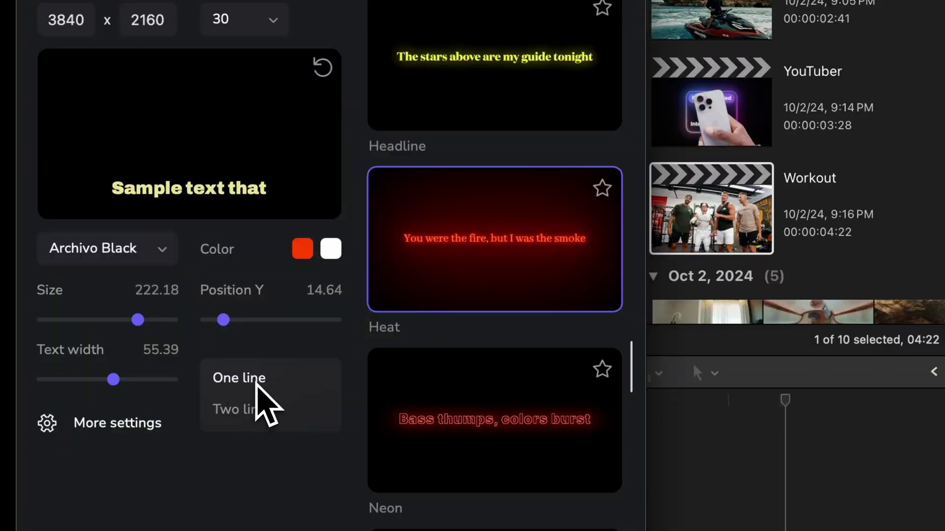
click(252, 410)
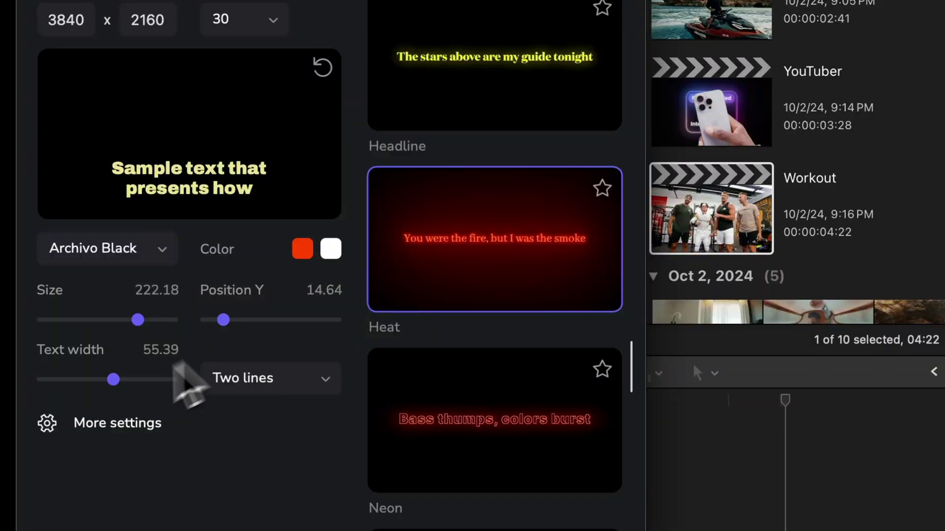
click(263, 376)
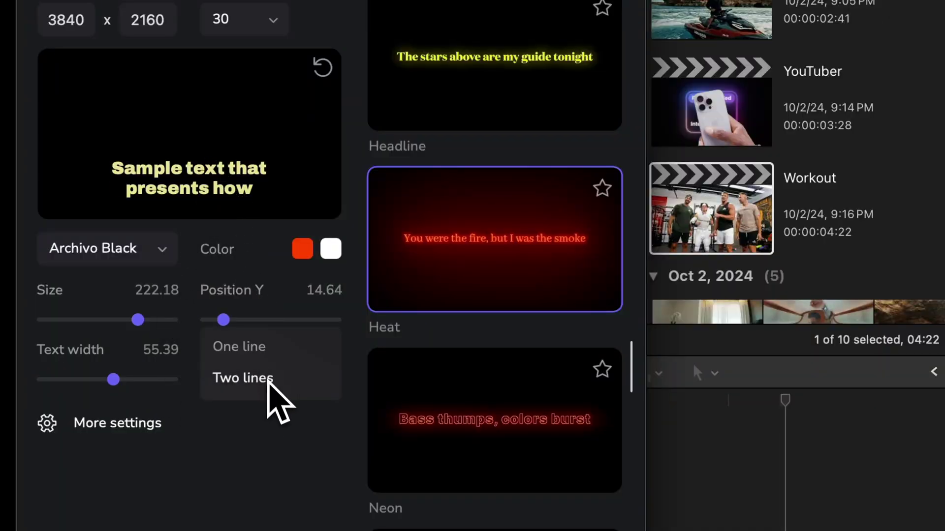
click(268, 346)
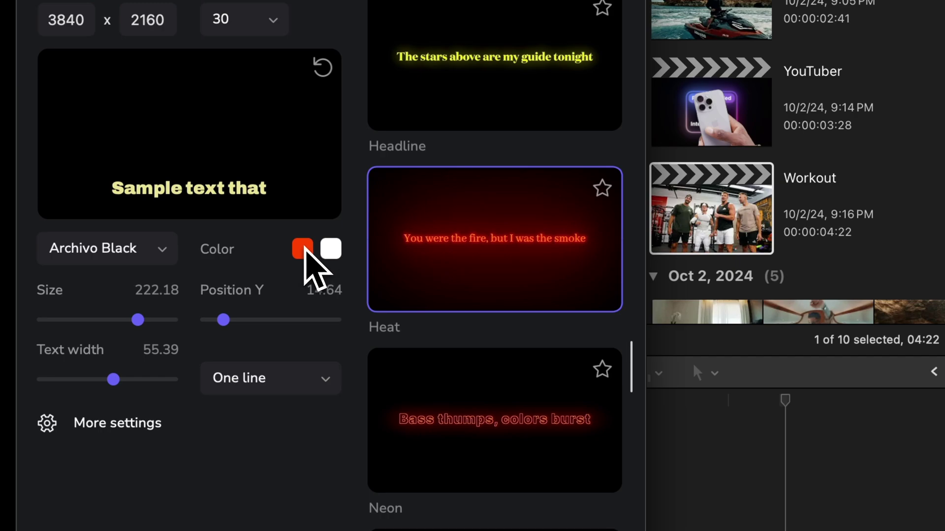
Step: Browse the caption styles, mark the Heat style as a favorite and show only the favorites
scroll(468, 207, up, 15)
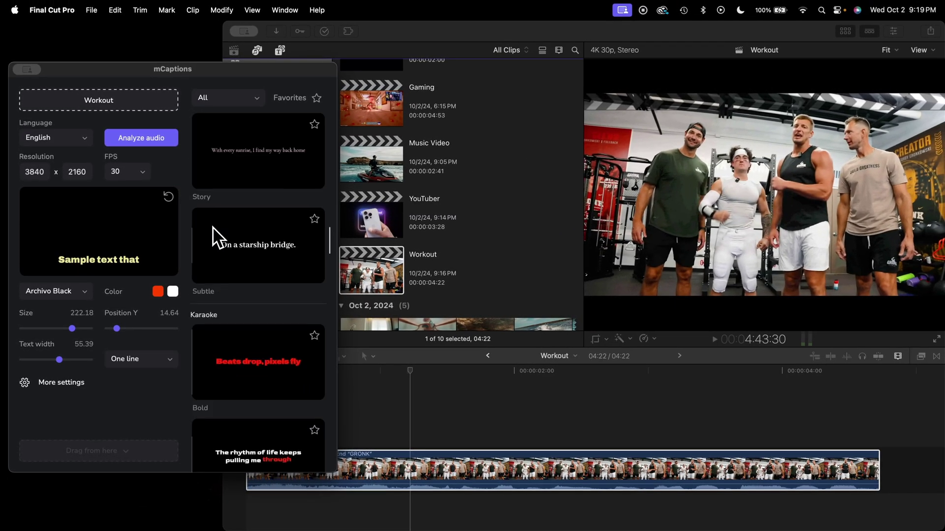
scroll(215, 237, up, 20)
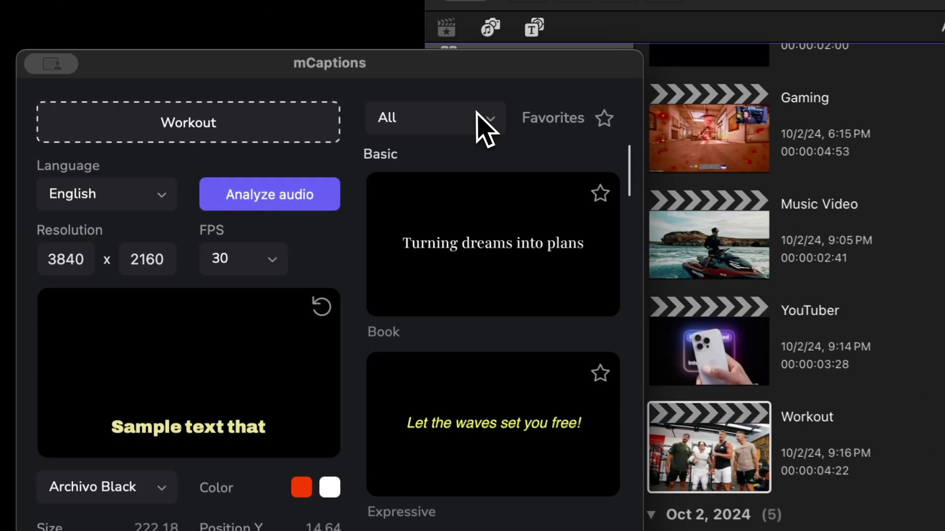
click(359, 68)
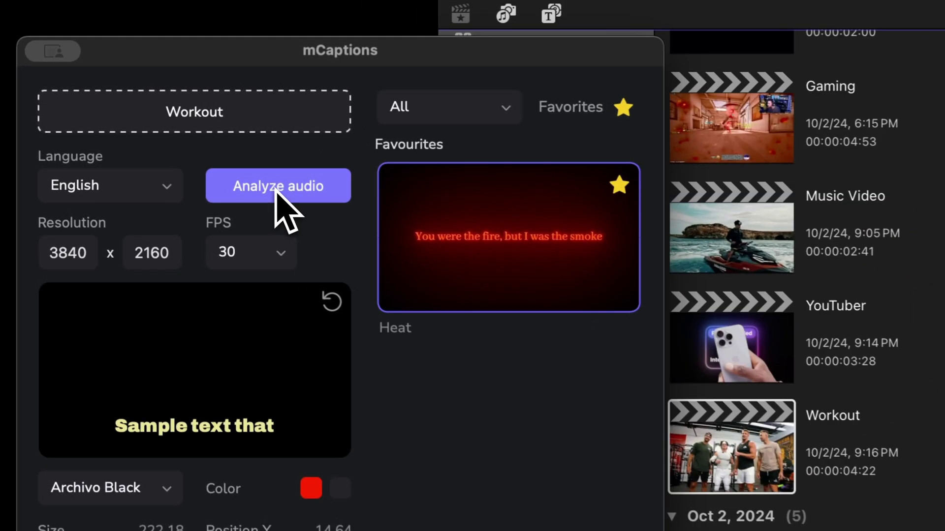
Step: Analyze the Workout audio and place the generated captions above the clip, aligned with the clip's start
click(143, 138)
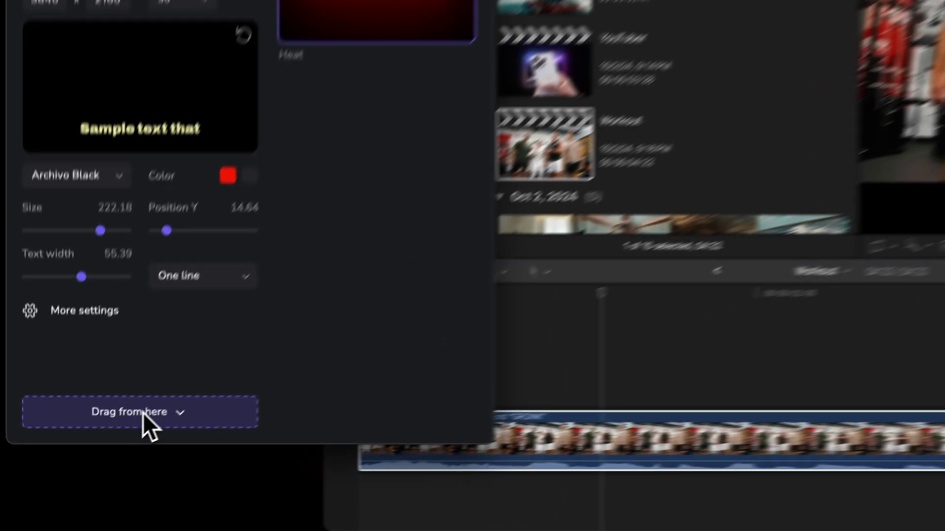
drag(143, 413, 494, 379)
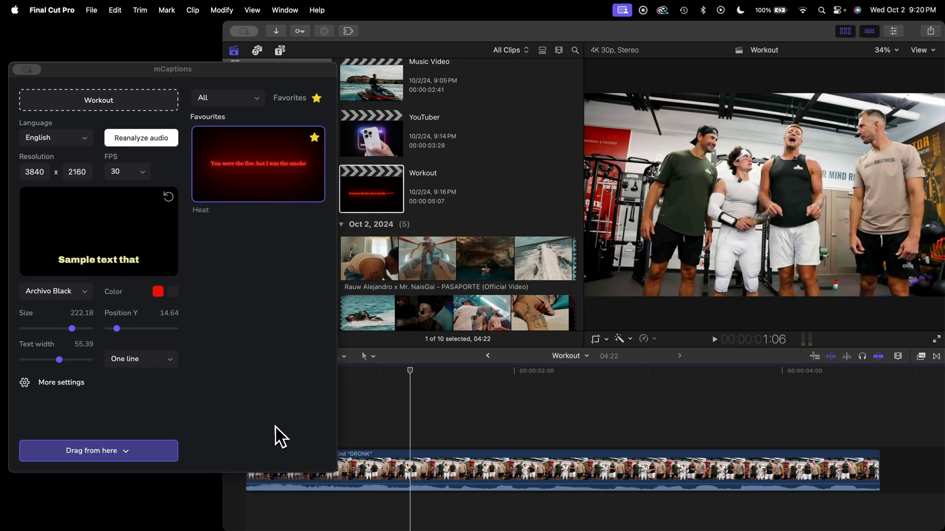
drag(280, 437, 267, 453)
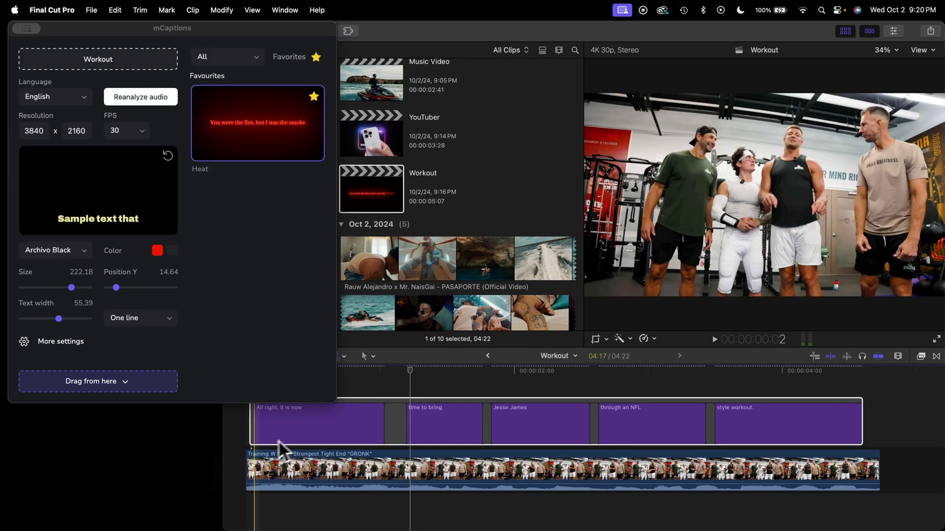
click(365, 366)
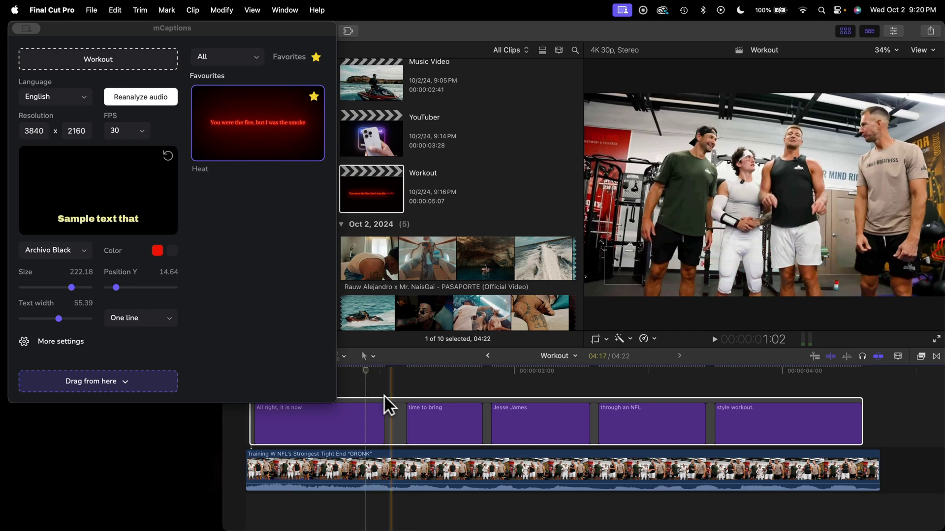
drag(385, 396, 381, 397)
Step: Hide the browser, play the captioned Workout project and park the playhead on the "Jesse James" caption
key(ctrl+super+1)
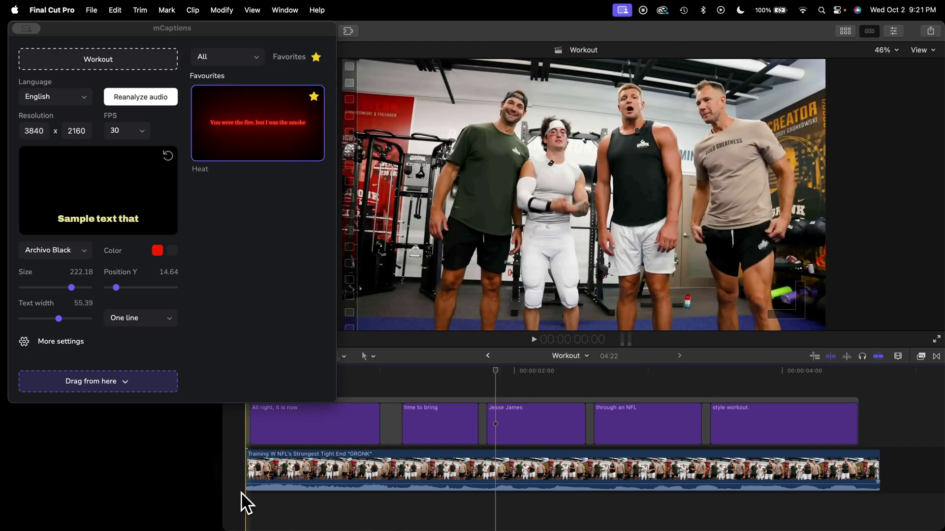
key(space)
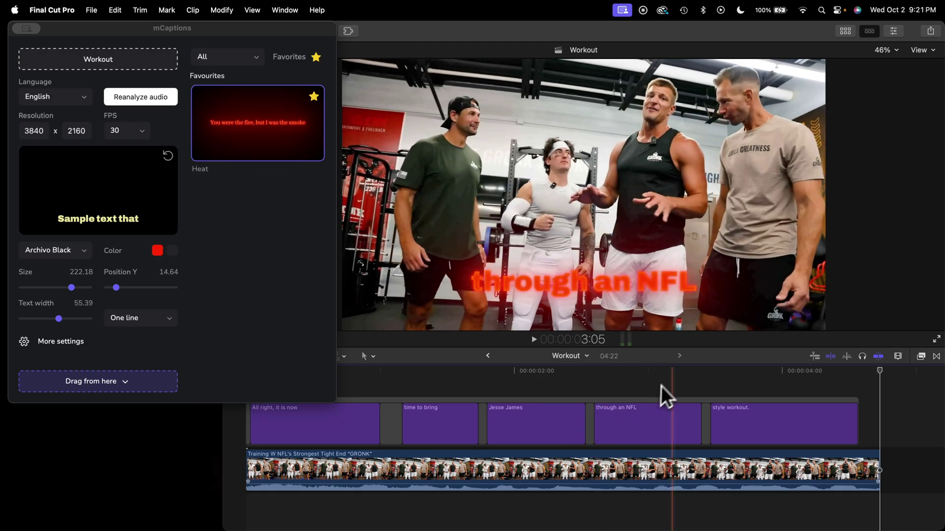
click(502, 371)
mouse_move(511, 372)
mouse_down()
mouse_move(338, 378)
mouse_move(498, 382)
mouse_up()
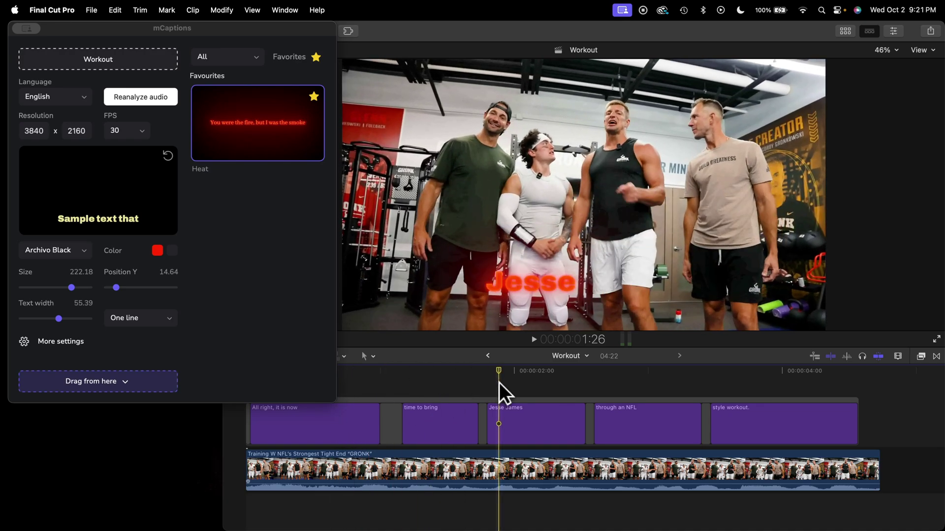
click(304, 233)
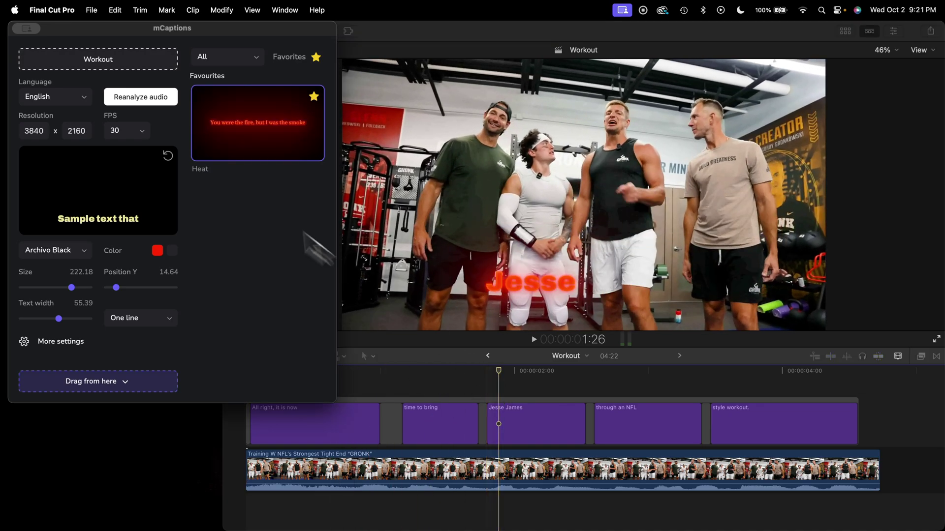
Step: Switch to Safari and read through the "Drag & Drop, Elevate" section of the MotionVFX page
click(621, 44)
click(292, 98)
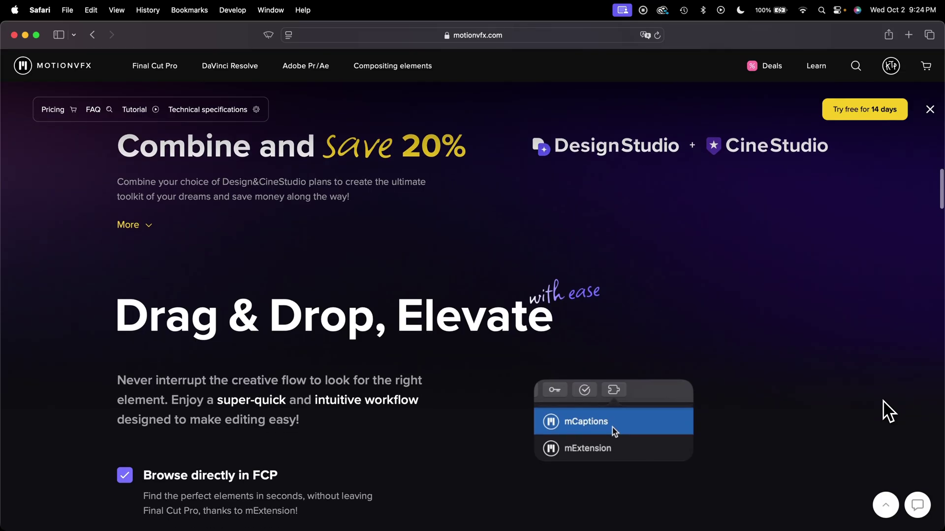
scroll(888, 411, down, 5)
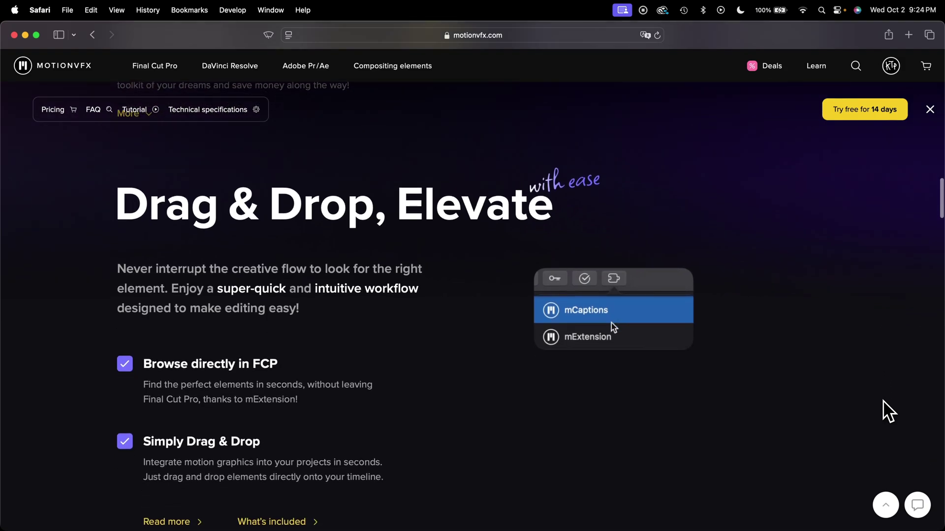
scroll(888, 411, down, 4)
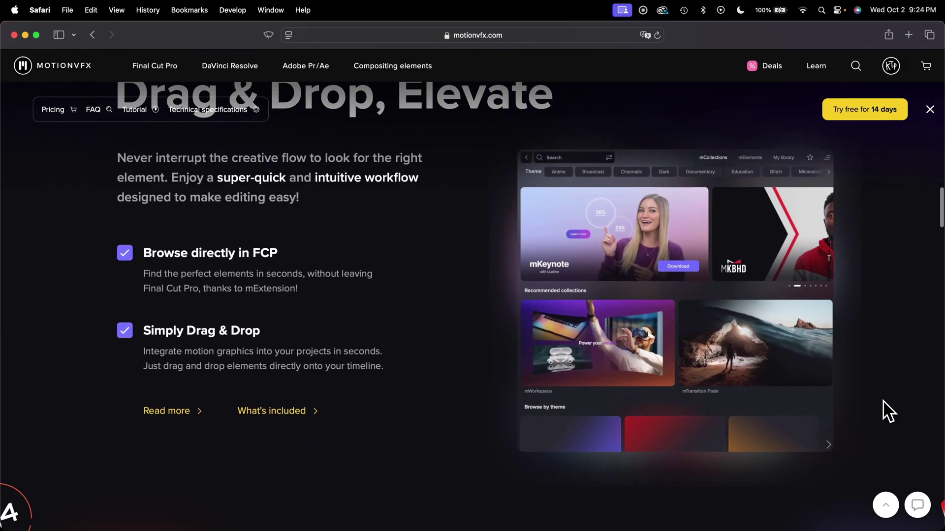
scroll(888, 411, down, 5)
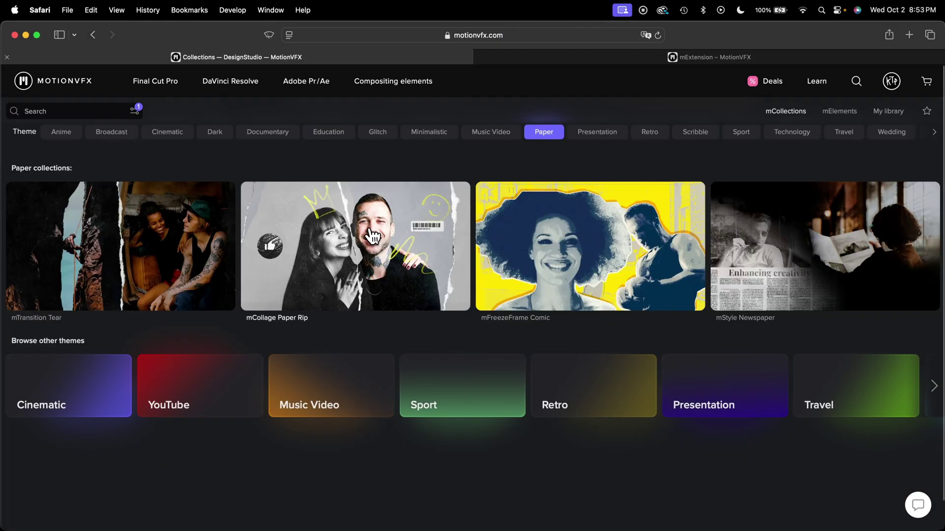
Step: Open the mCollage Paper Rip collection from the Paper theme and look through its contents
click(366, 233)
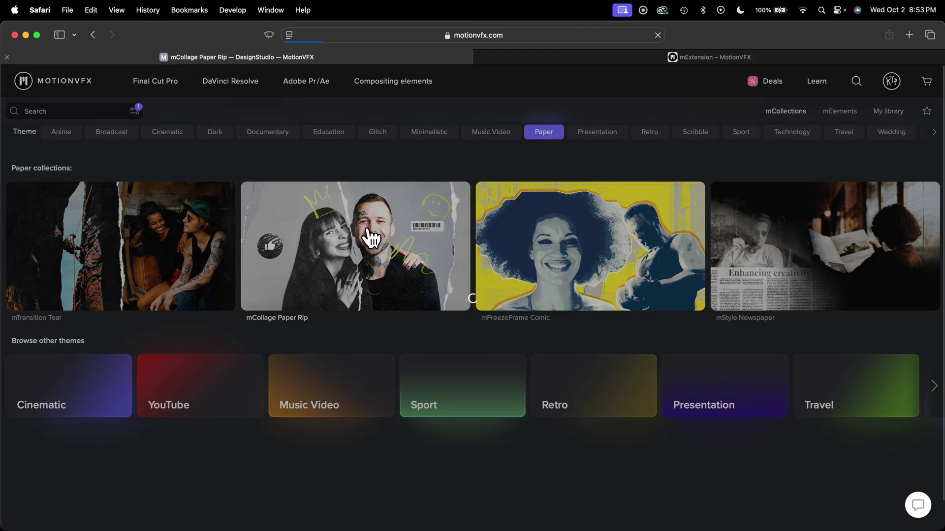
scroll(203, 318, down, 12)
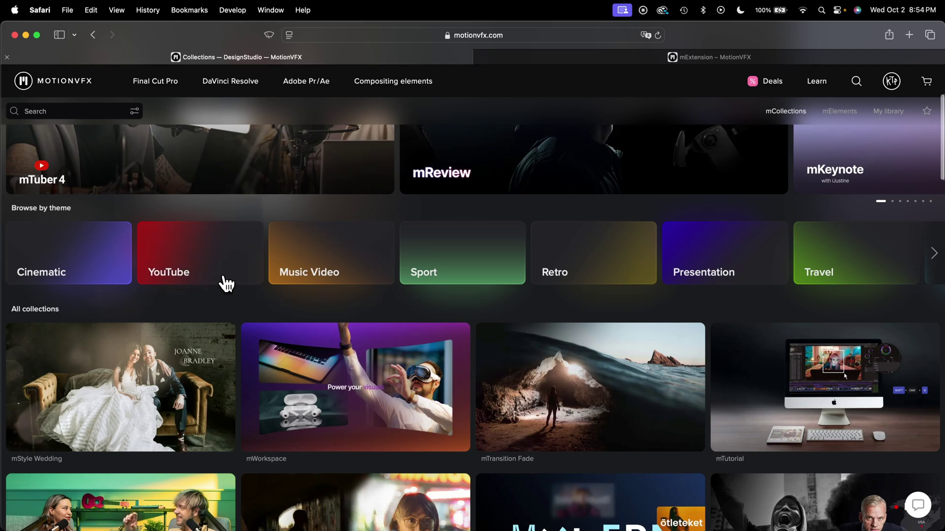
Step: Show the YouTube theme collections, open mWorkspace and examine its add-ons, typography and social media elements
click(221, 280)
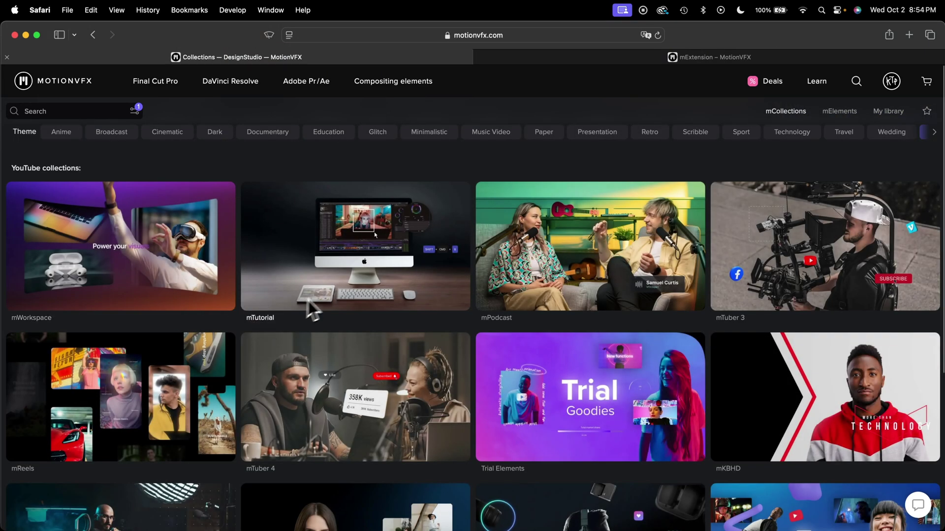
scroll(199, 275, down, 3)
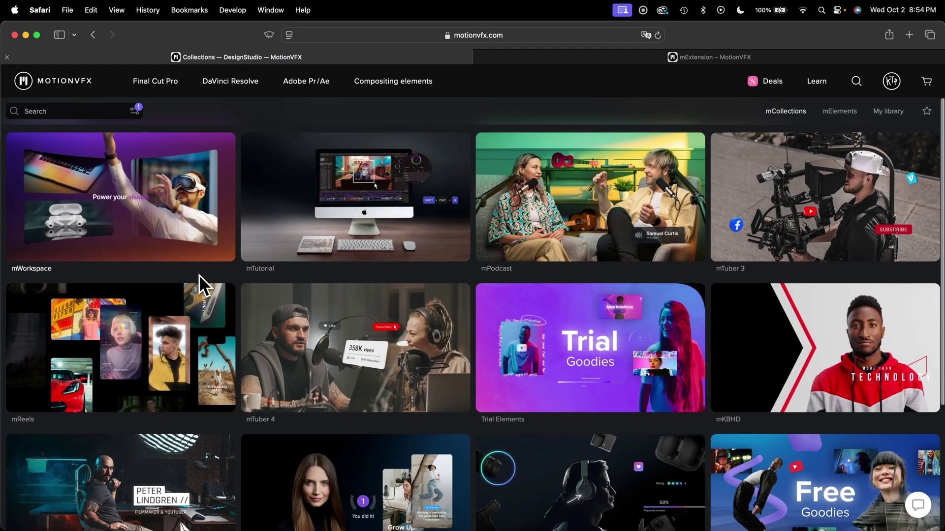
click(166, 204)
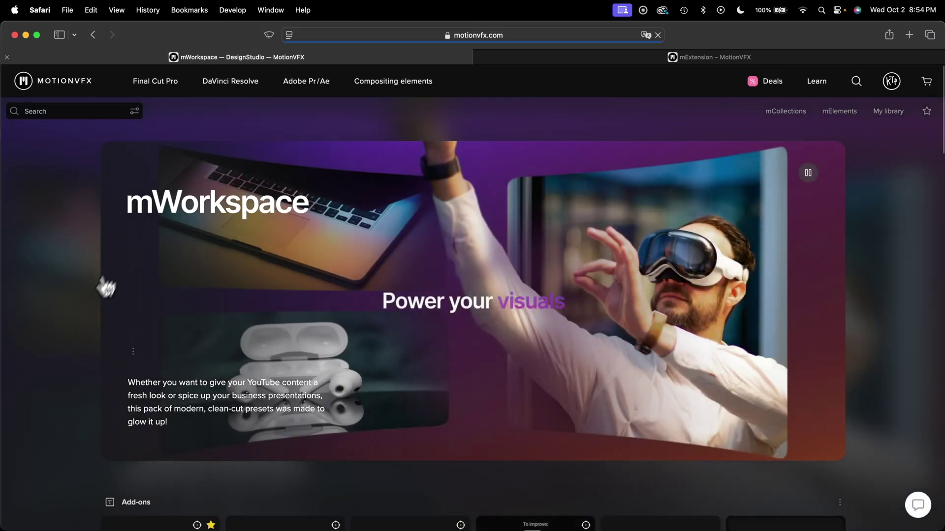
scroll(74, 331, down, 6)
scroll(75, 335, down, 5)
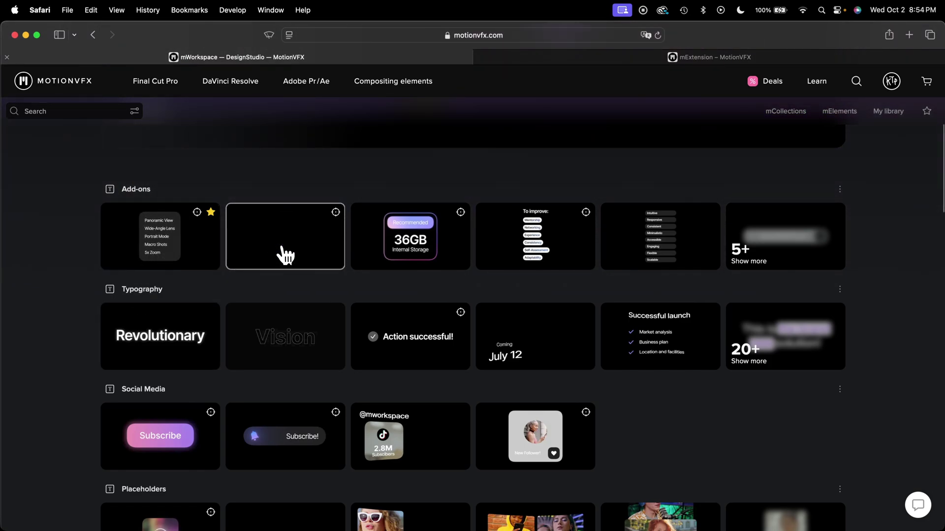
Step: Look through the remaining mWorkspace elements, and read the DesignStudio page's subscription questions and 14-day free trial offer
scroll(322, 258, down, 3)
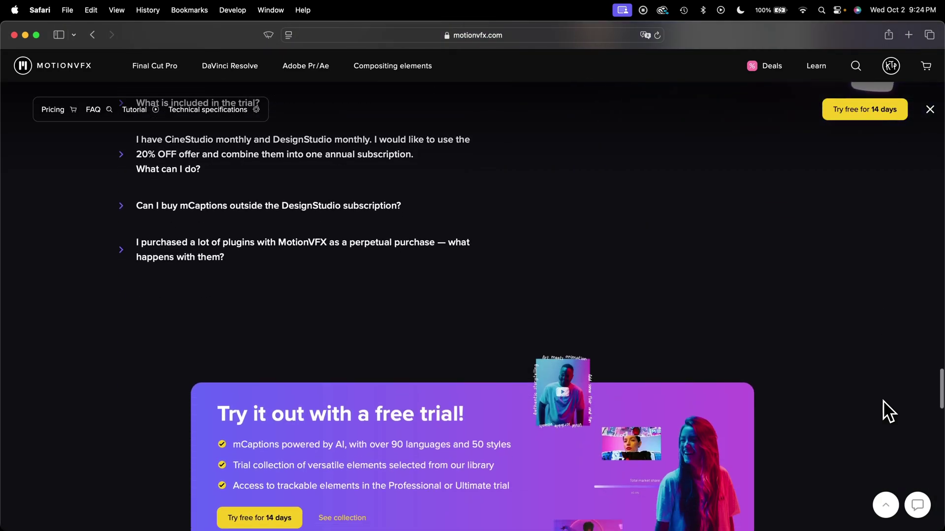
scroll(883, 412, down, 5)
scroll(888, 412, down, 2)
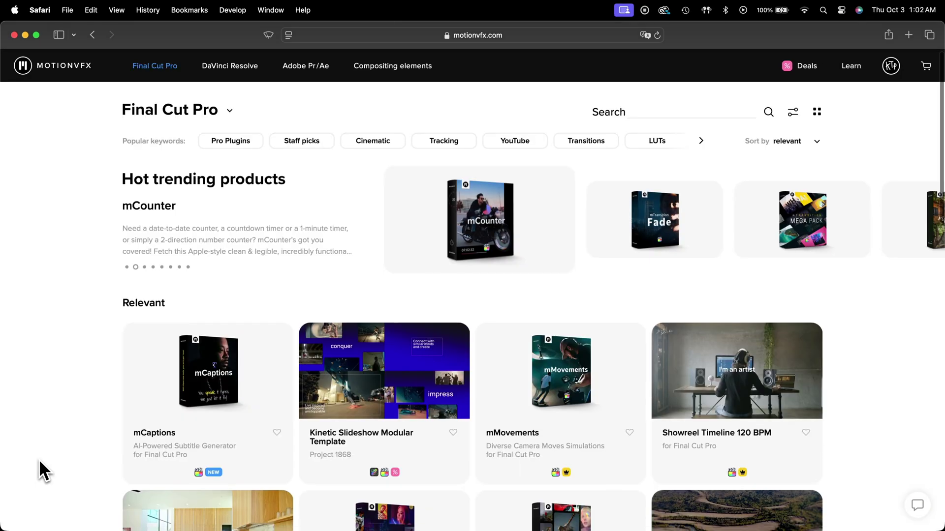
Step: Browse the MotionVFX Final Cut Pro catalogue from the trending products through the CineStudio offer to the modular templates and title packs
scroll(39, 459, down, 5)
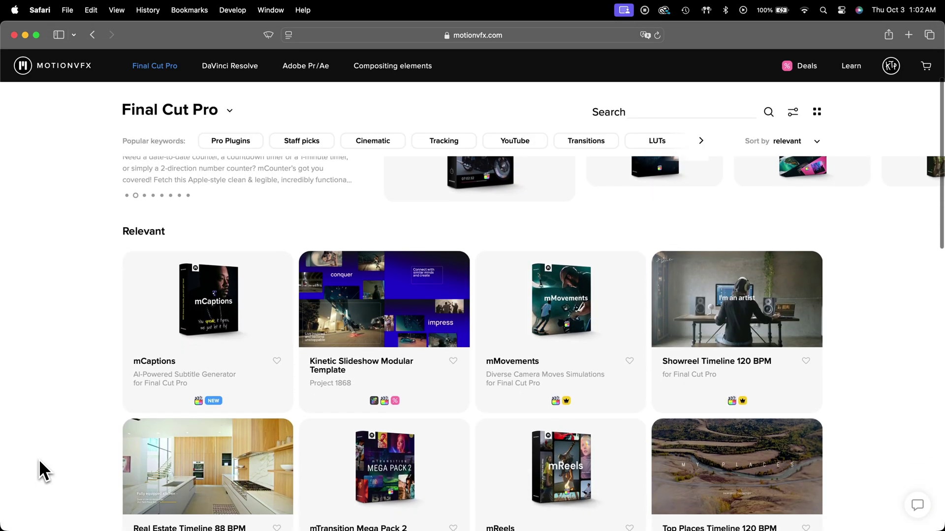
scroll(39, 461, down, 5)
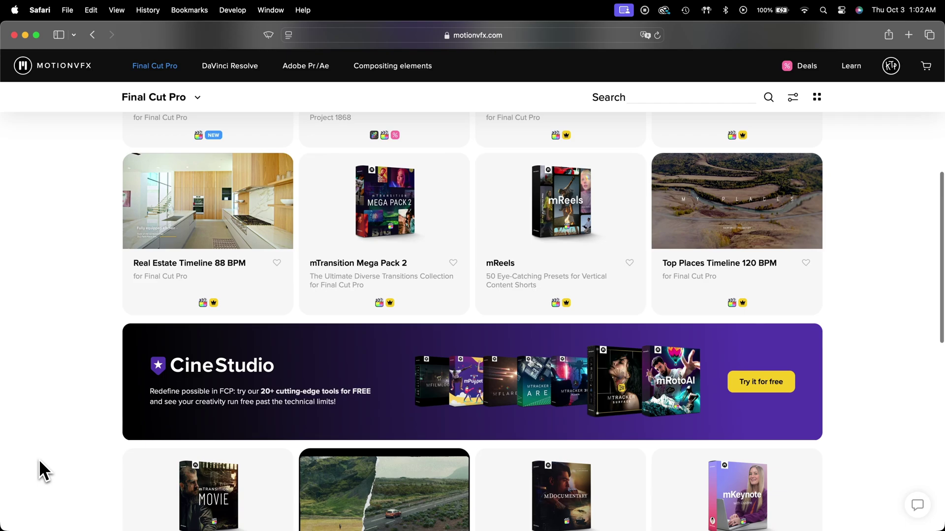
scroll(40, 459, down, 4)
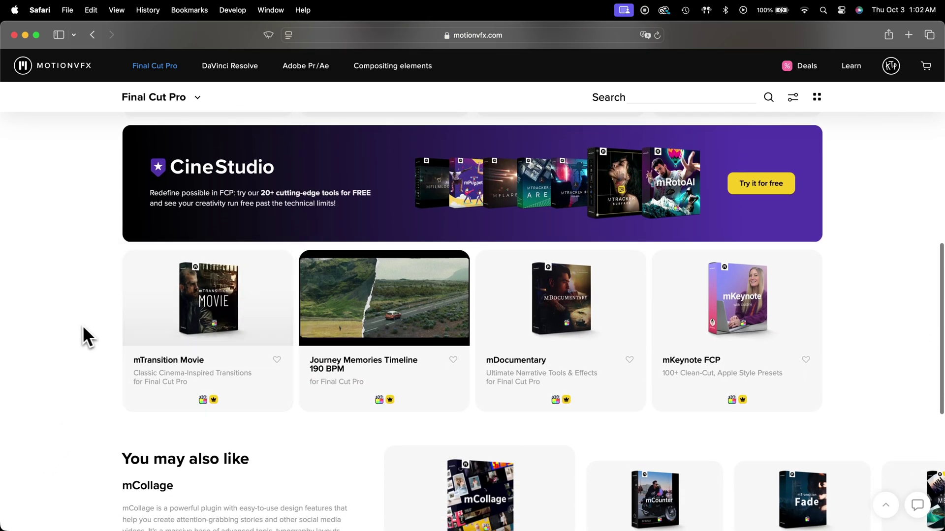
scroll(78, 325, down, 2)
scroll(76, 327, down, 7)
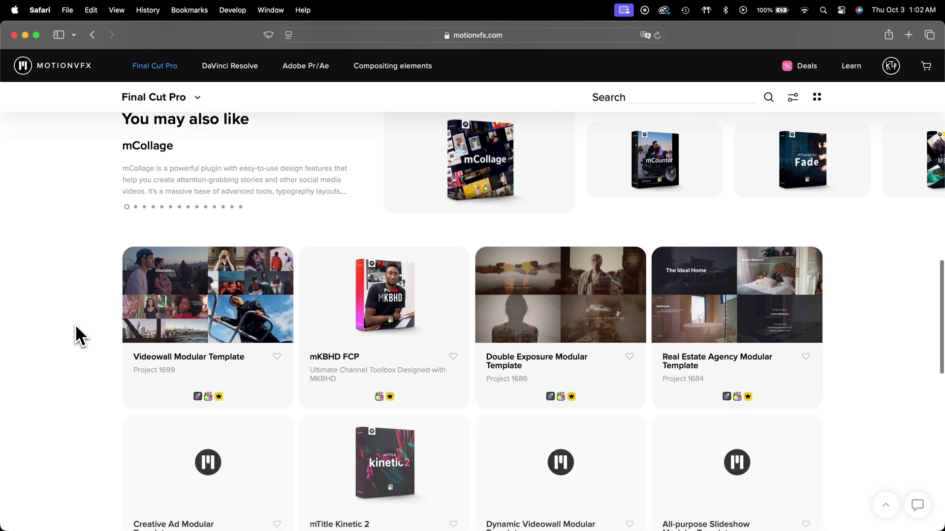
scroll(77, 335, down, 5)
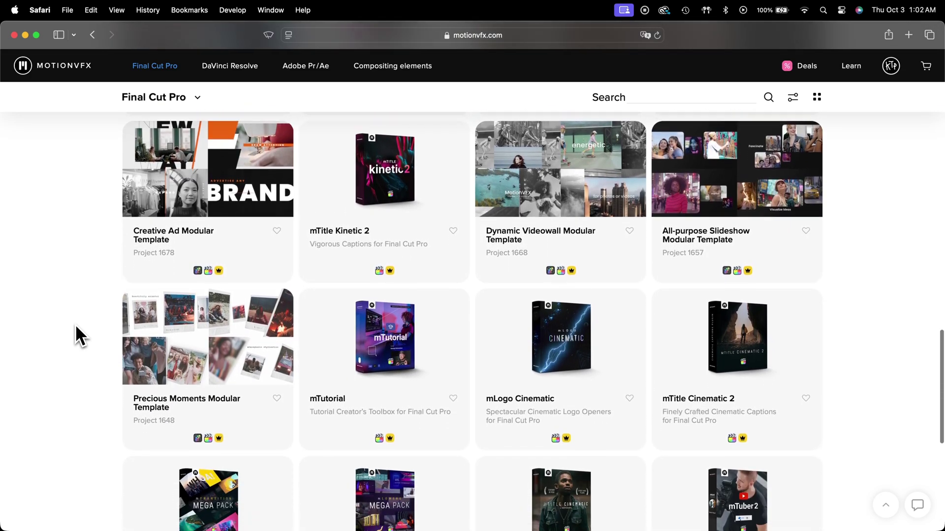